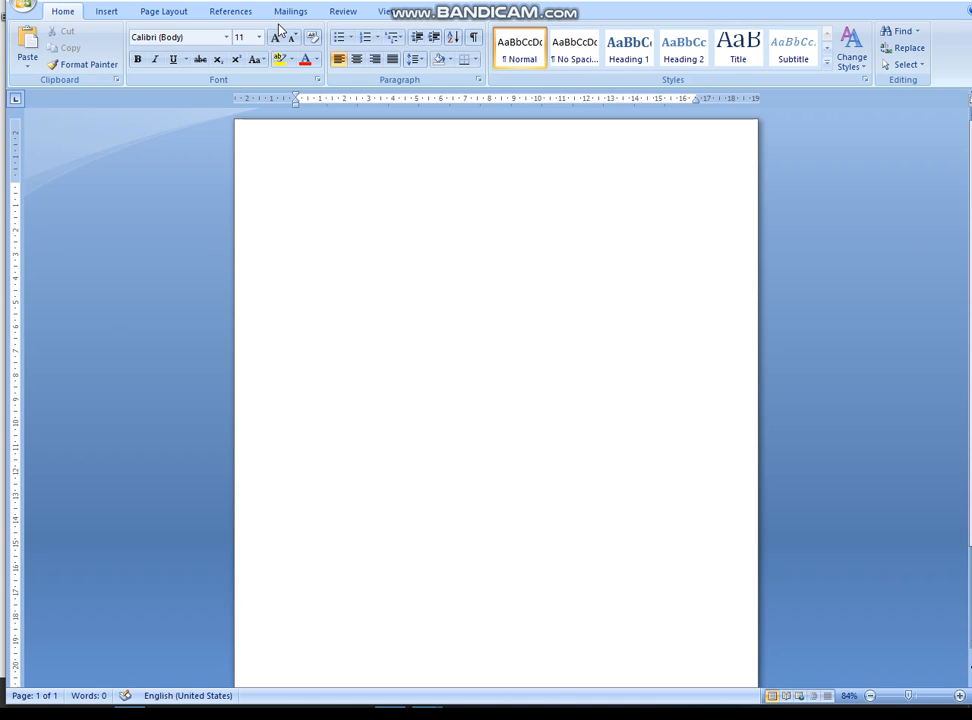
# Step: Set the blank document's font to Times New Roman at size 12
pyautogui.click(225, 37)
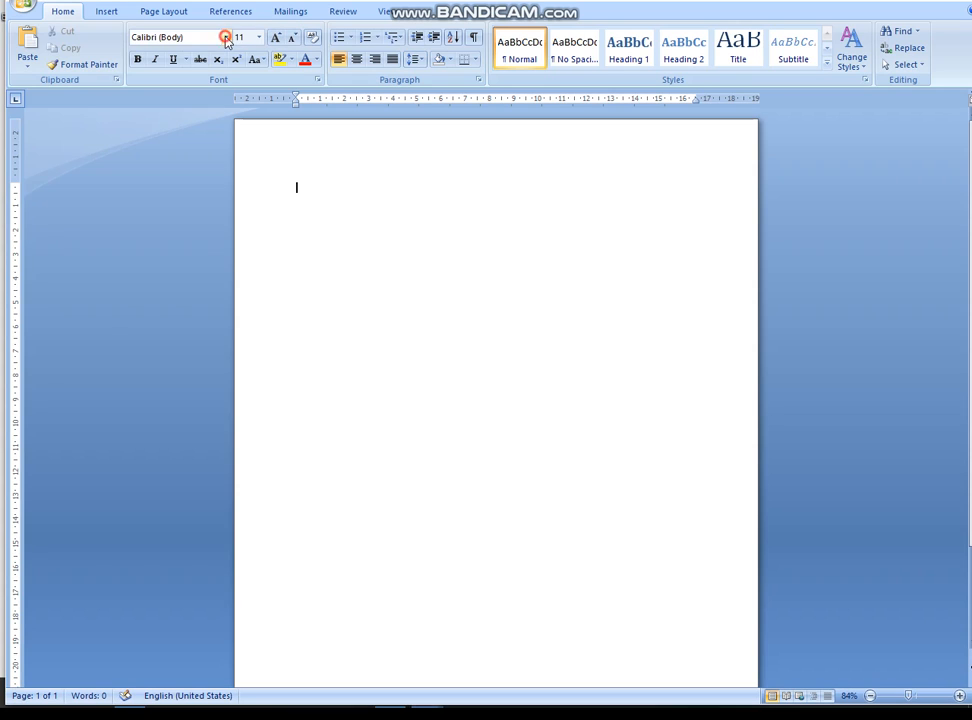
pyautogui.click(226, 38)
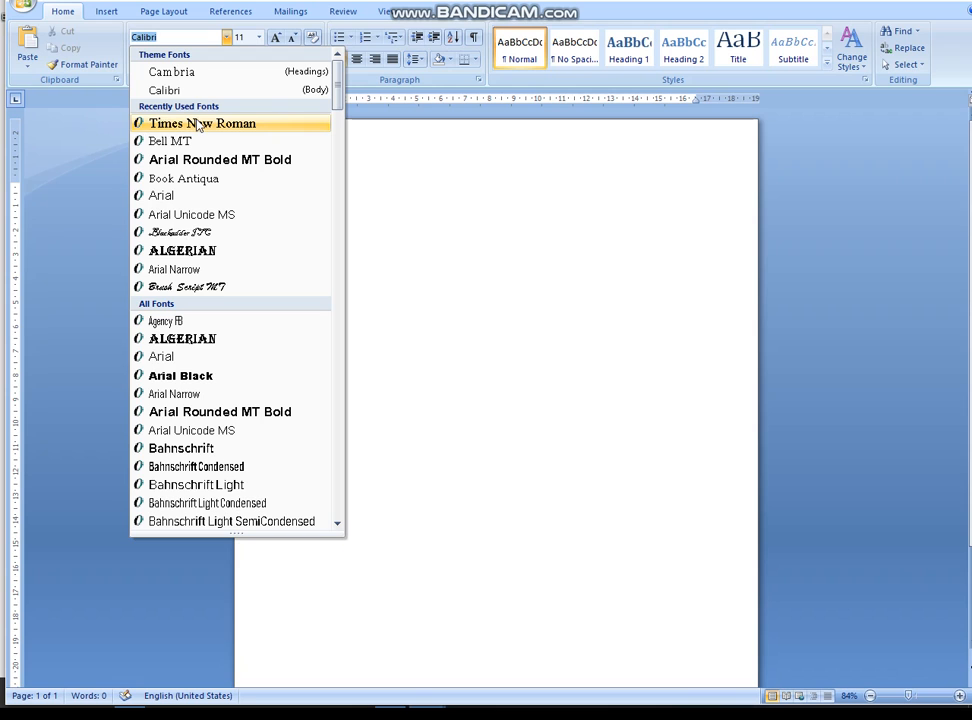
pyautogui.scroll(-4, 218, 150)
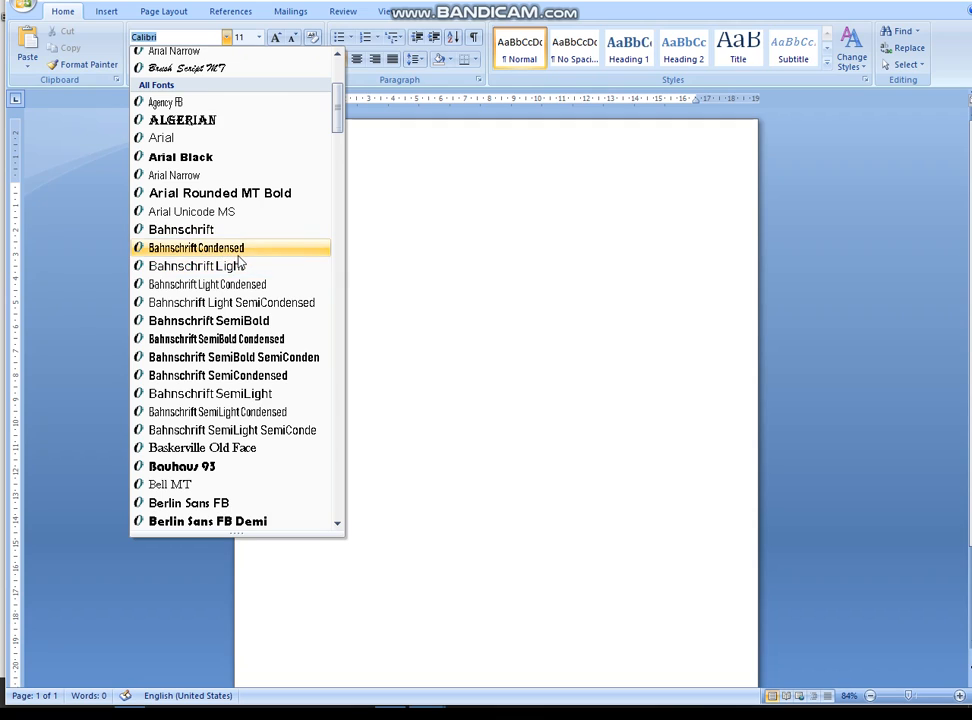
pyautogui.scroll(-20, 240, 263)
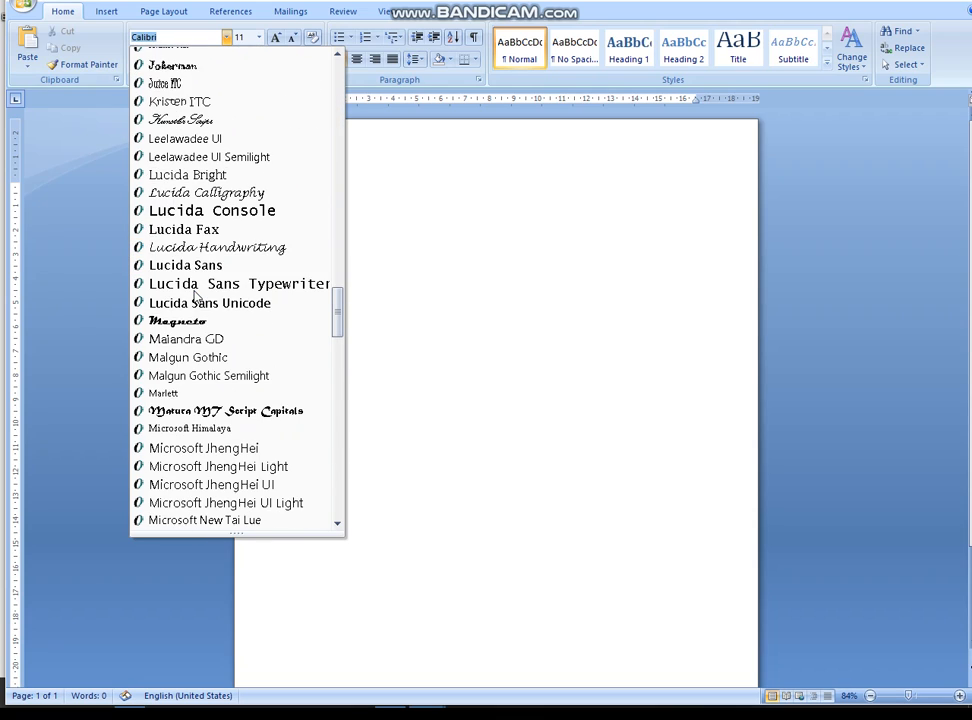
pyautogui.scroll(-20, 196, 294)
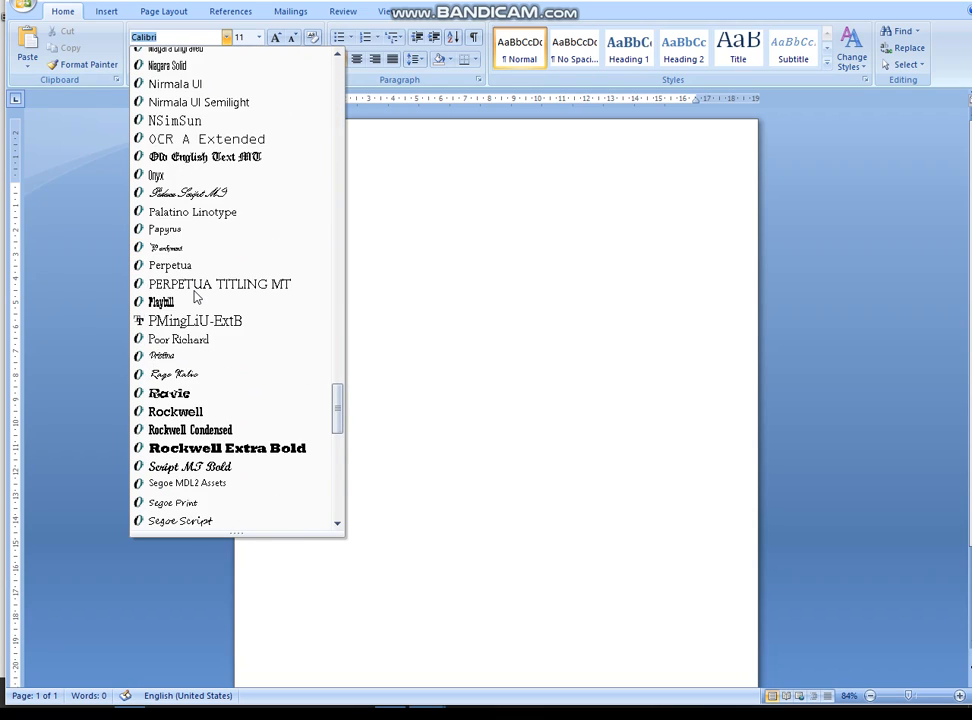
pyautogui.scroll(-8, 196, 294)
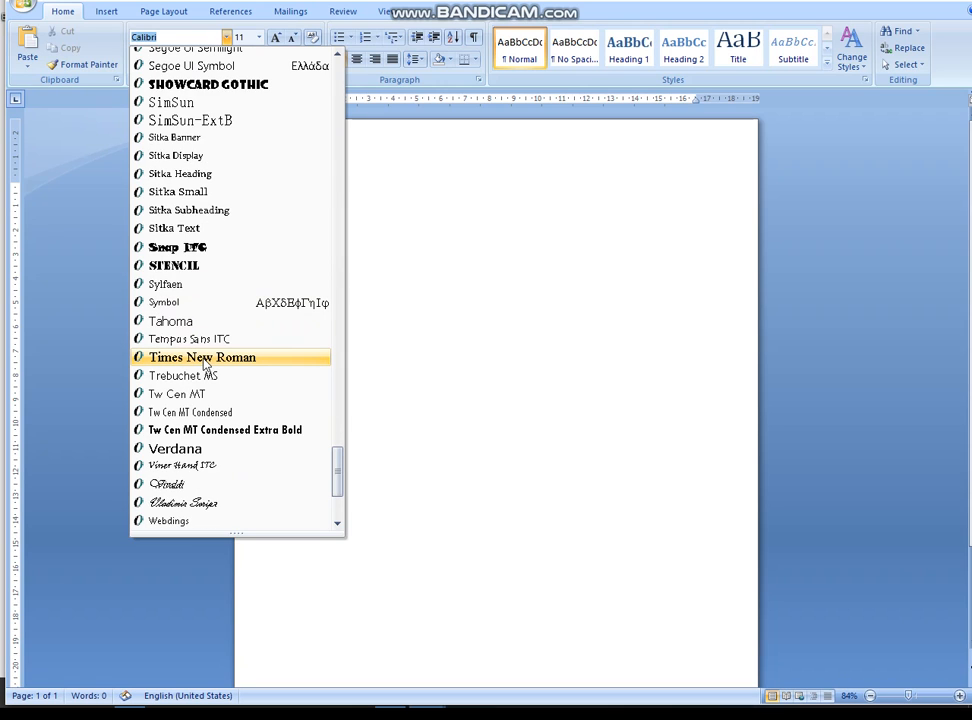
pyautogui.click(205, 360)
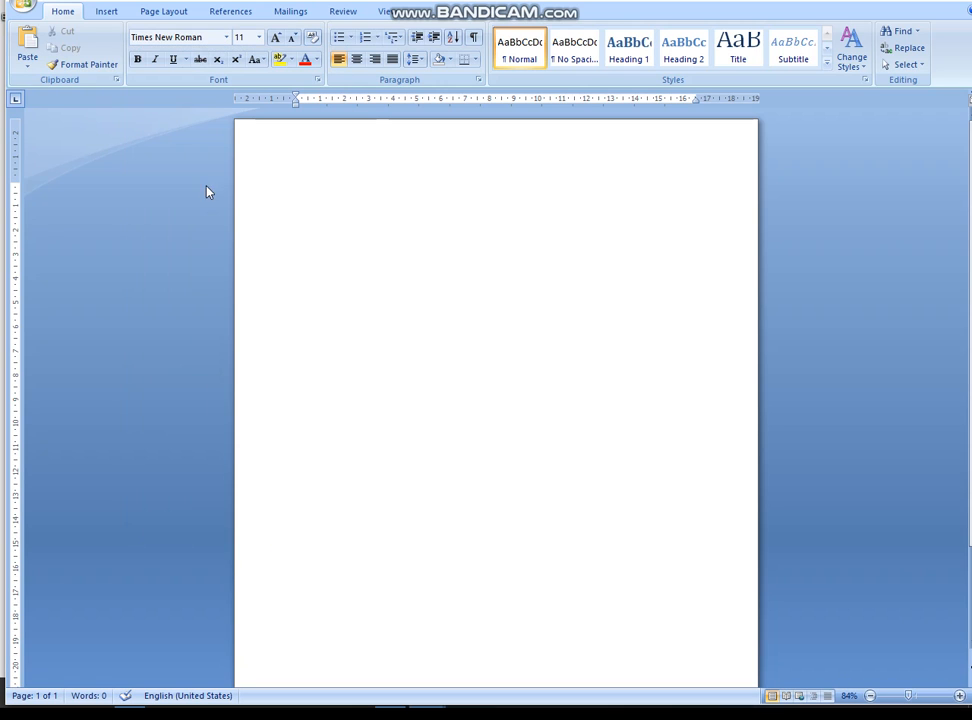
pyautogui.click(258, 37)
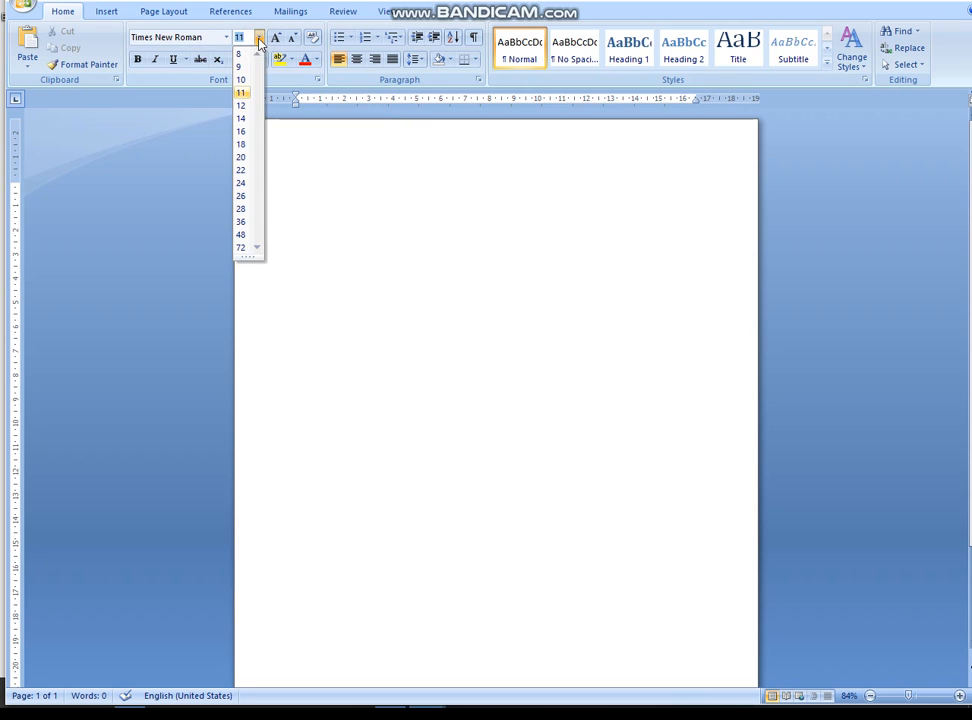
pyautogui.click(245, 105)
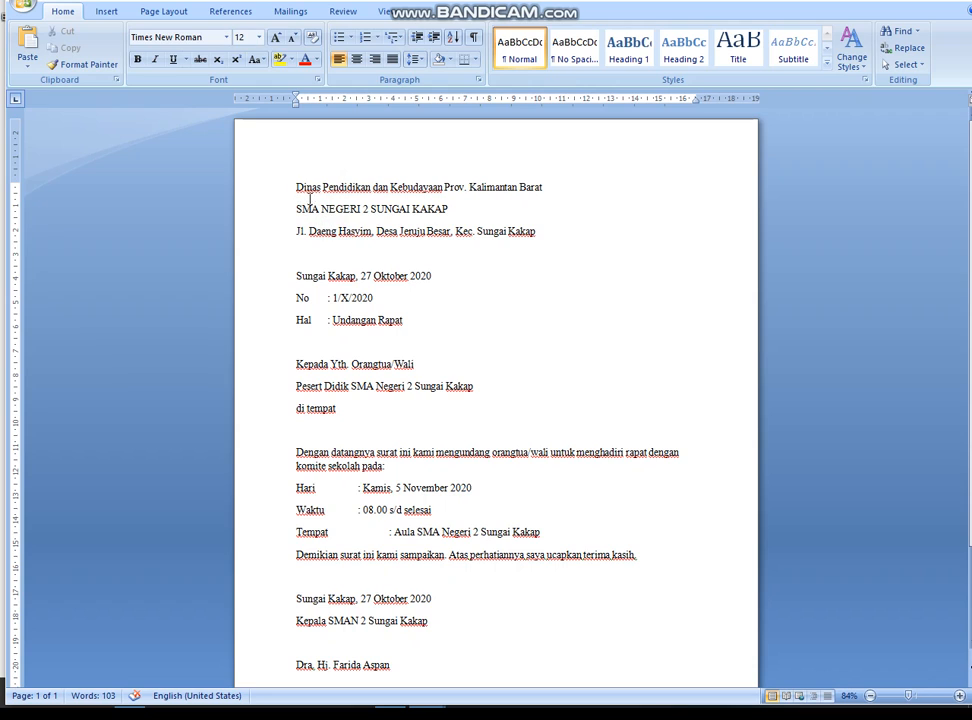
# Step: Remove the space after every paragraph in the whole letter
pyautogui.click(306, 257)
pyautogui.click(303, 320)
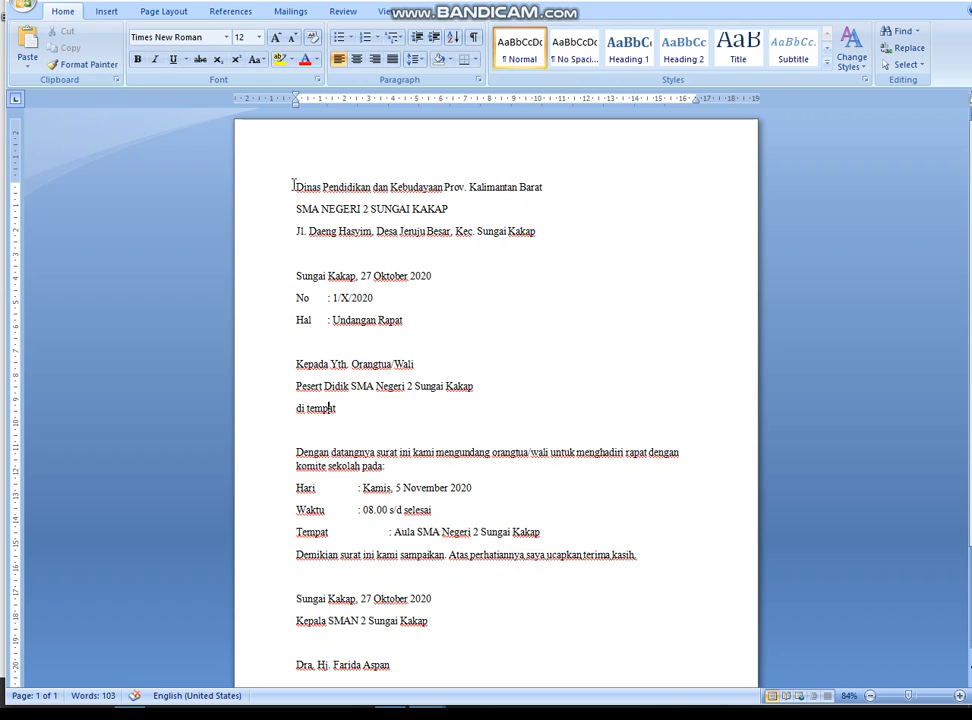
pyautogui.click(417, 60)
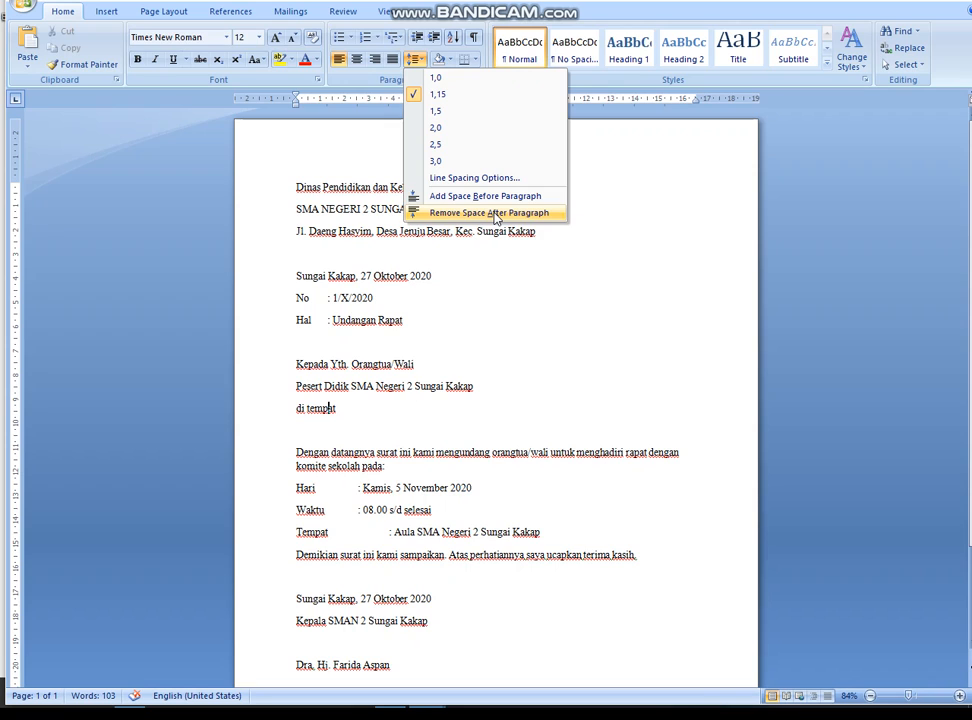
pyautogui.click(437, 212)
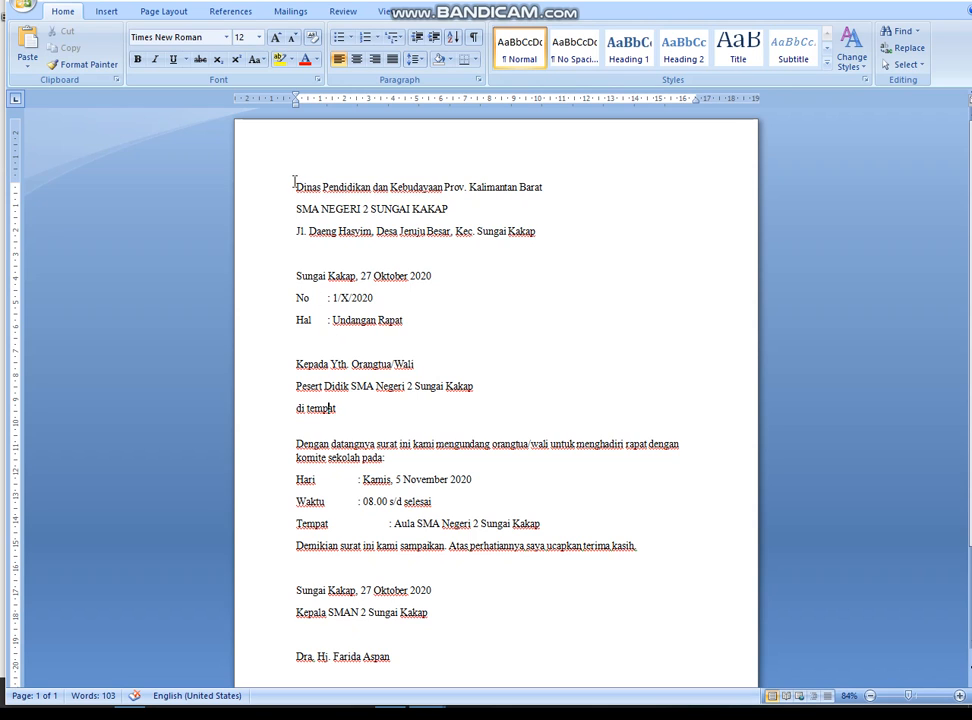
pyautogui.moveTo(294, 183); pyautogui.dragTo(395, 658)
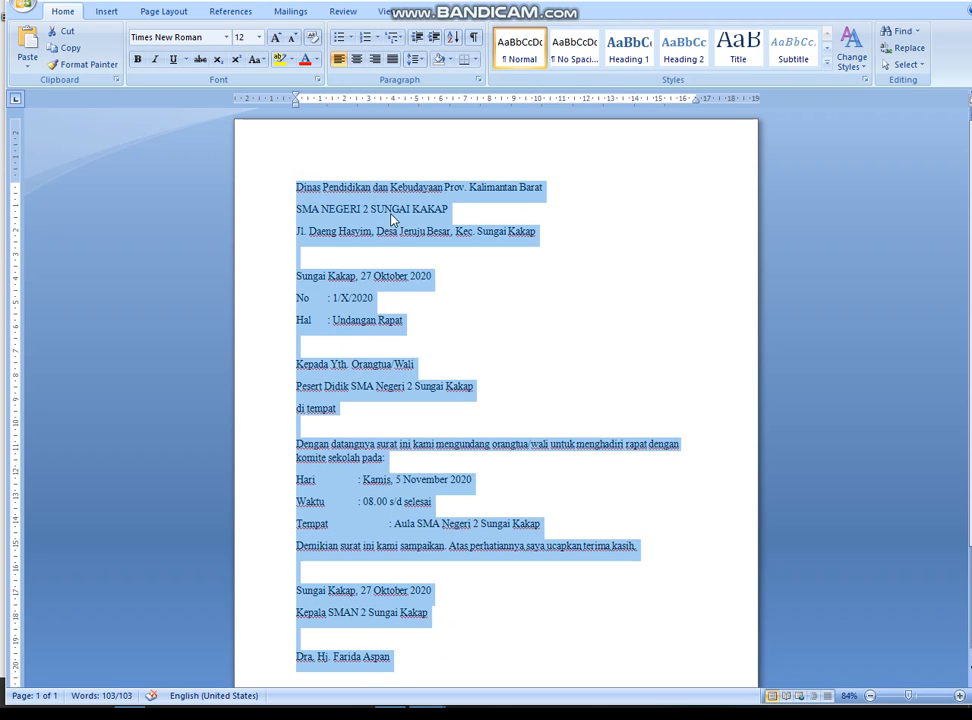
pyautogui.click(413, 59)
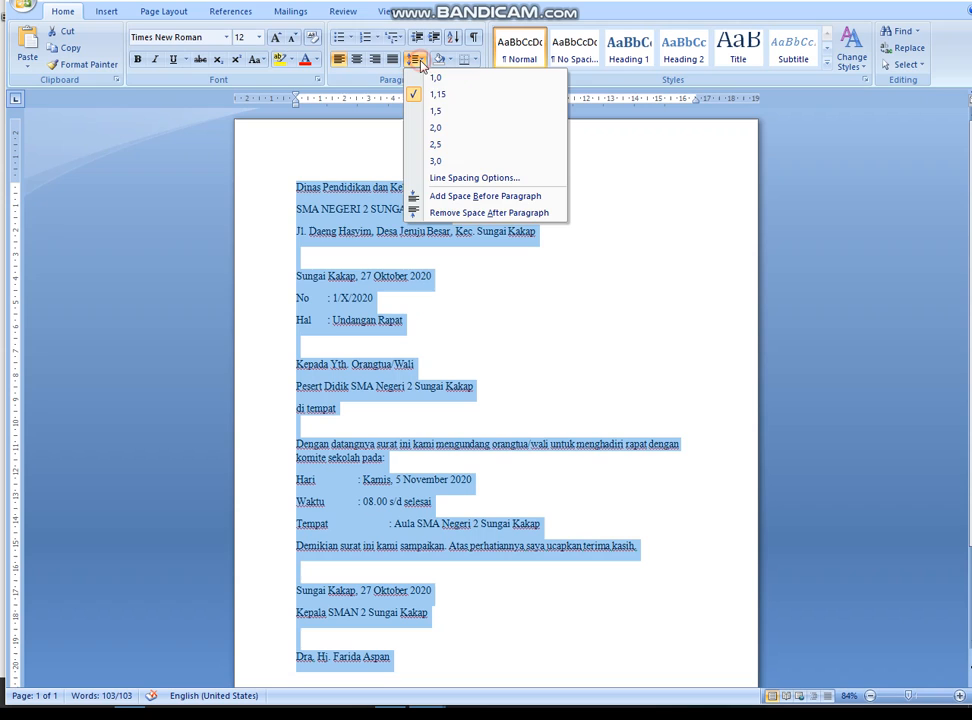
pyautogui.click(446, 216)
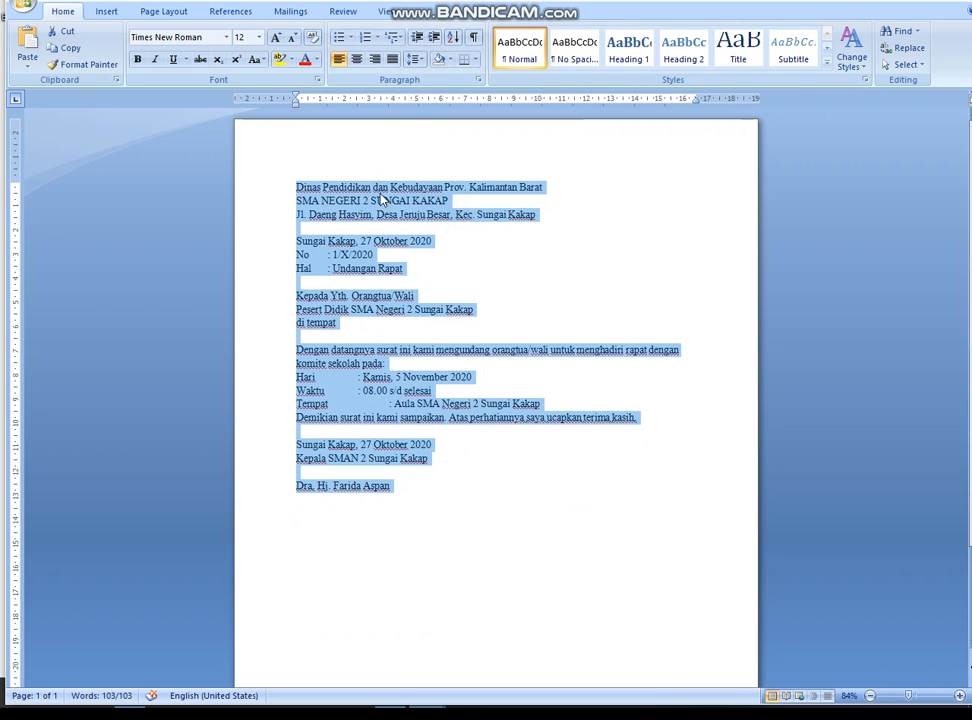
# Step: Try 1.5 line spacing on the whole letter and return it to 1.15
pyautogui.click(415, 61)
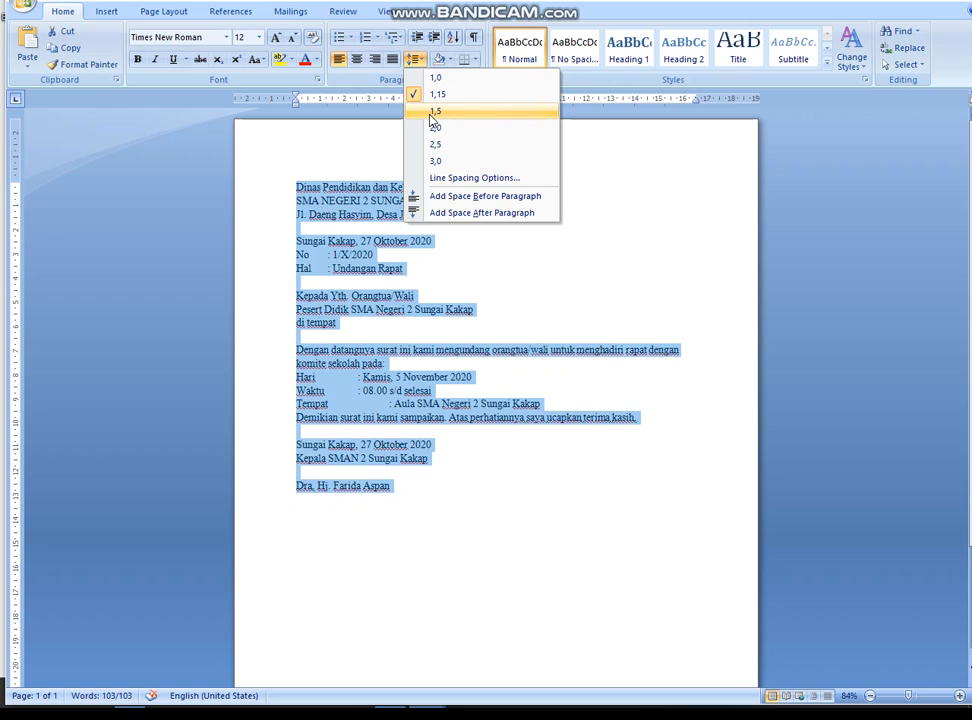
pyautogui.click(433, 113)
pyautogui.click(413, 60)
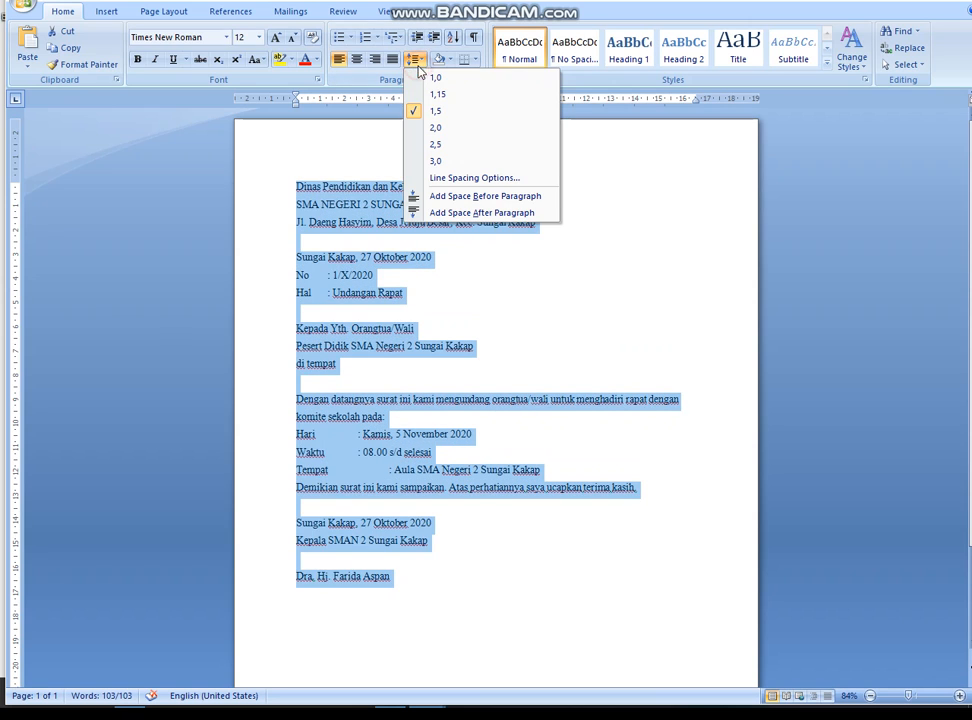
pyautogui.click(433, 95)
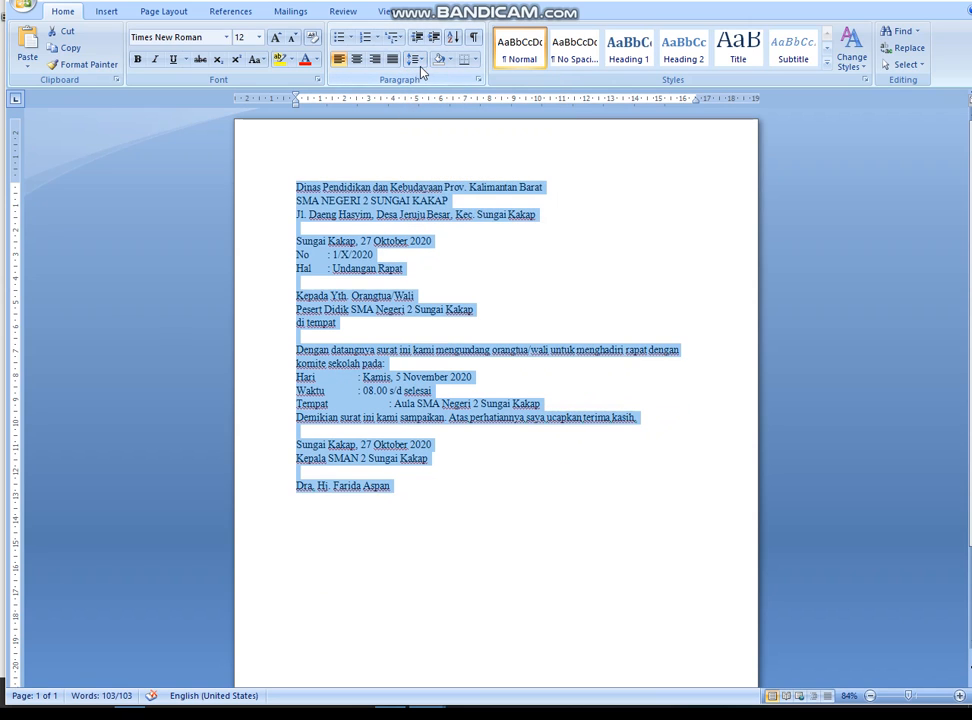
pyautogui.click(434, 201)
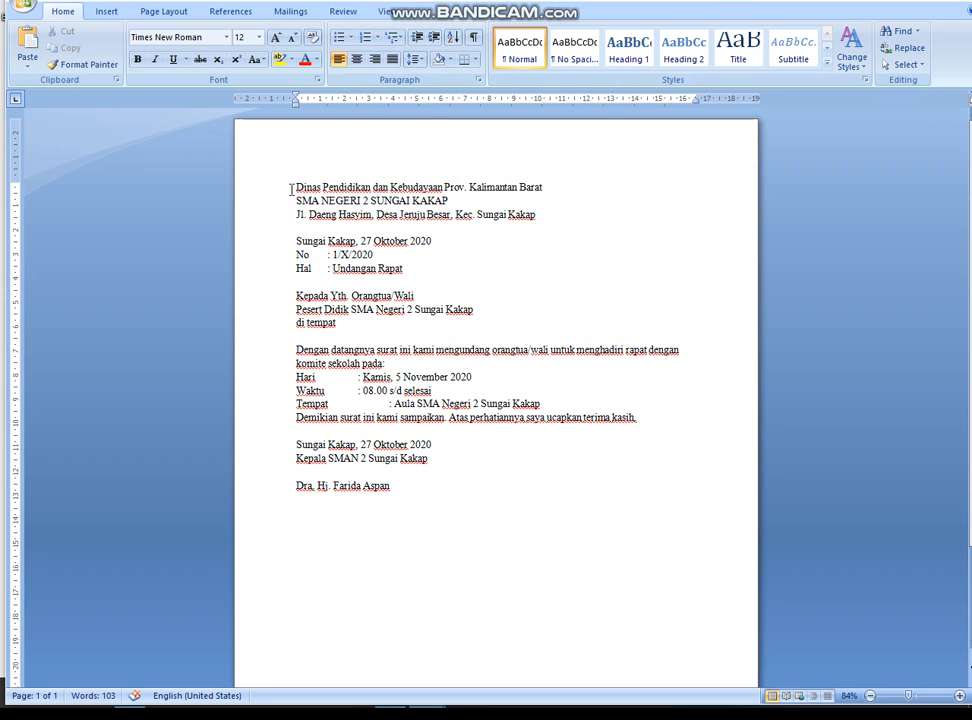
# Step: Center the three letterhead lines at the start of the letter and make them bold
pyautogui.moveTo(296, 187); pyautogui.dragTo(568, 214)
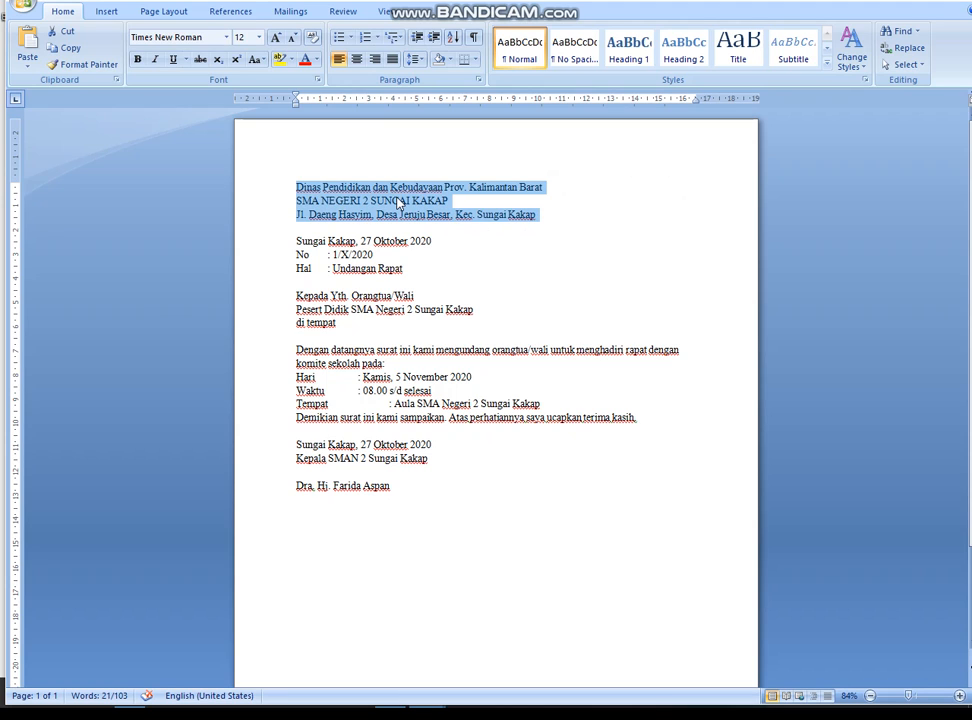
pyautogui.click(357, 60)
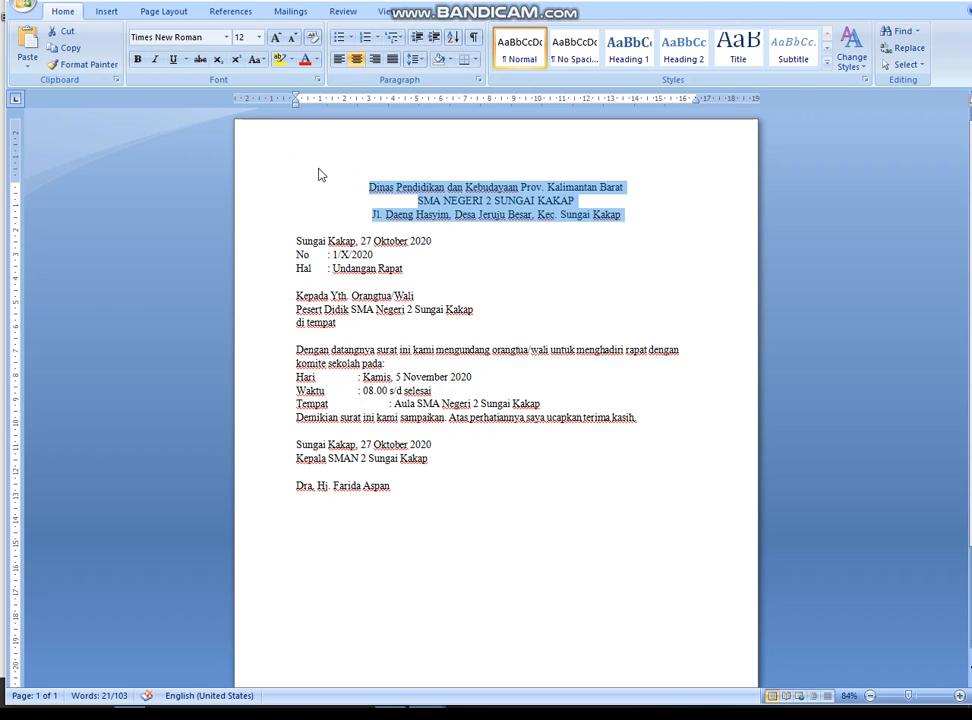
pyautogui.click(140, 62)
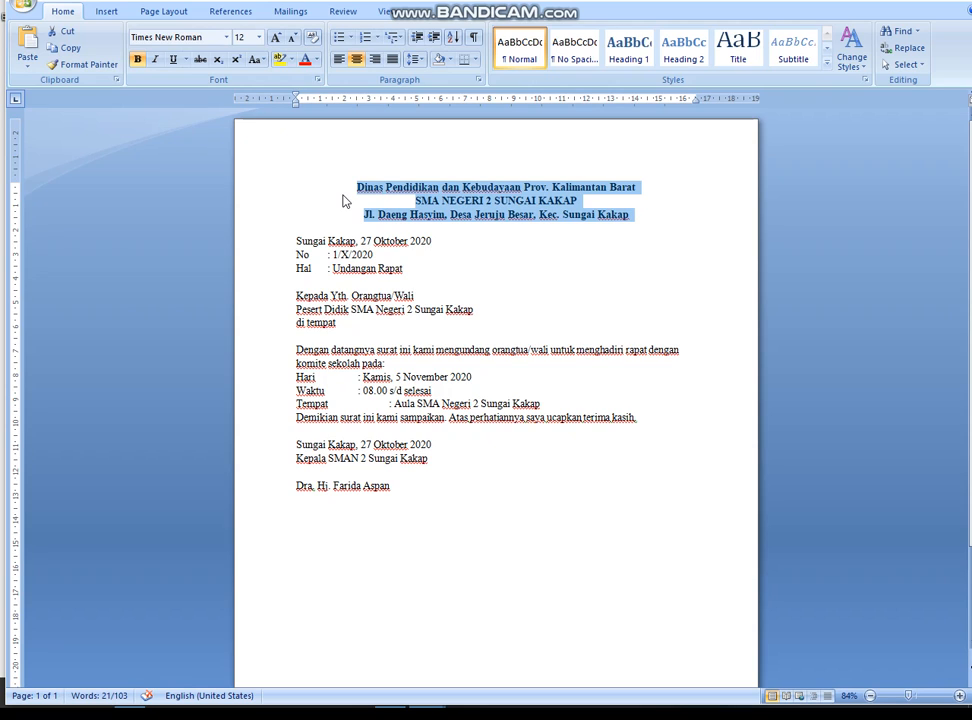
# Step: Set the letterhead line "SMA NEGERI 2 SUNGAI KAKAP" to font size 18
pyautogui.click(414, 201)
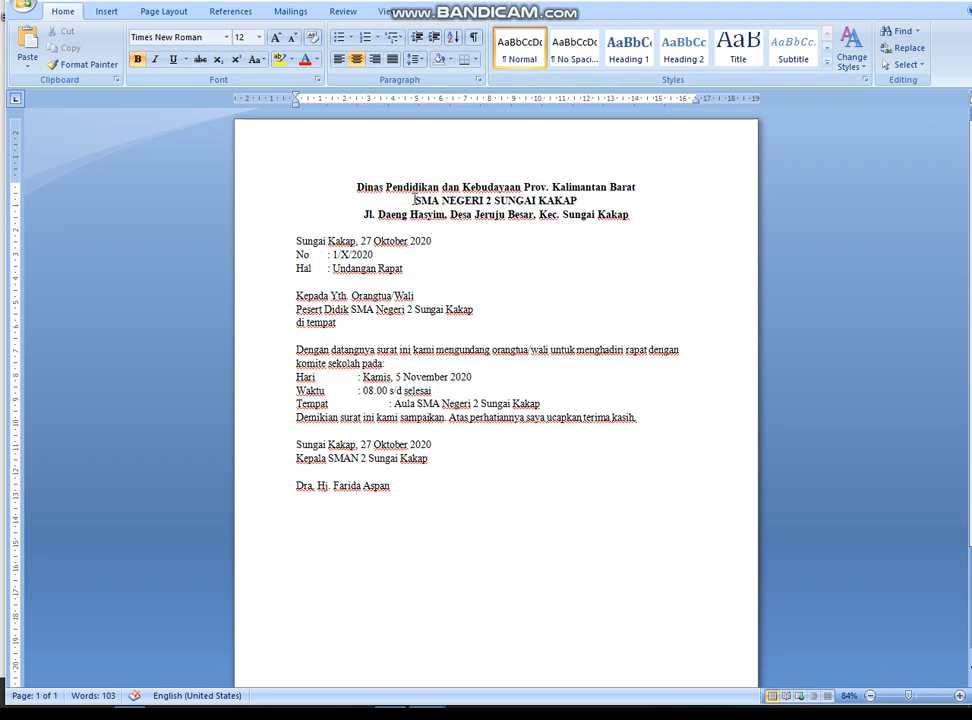
pyautogui.moveTo(414, 201); pyautogui.dragTo(558, 208)
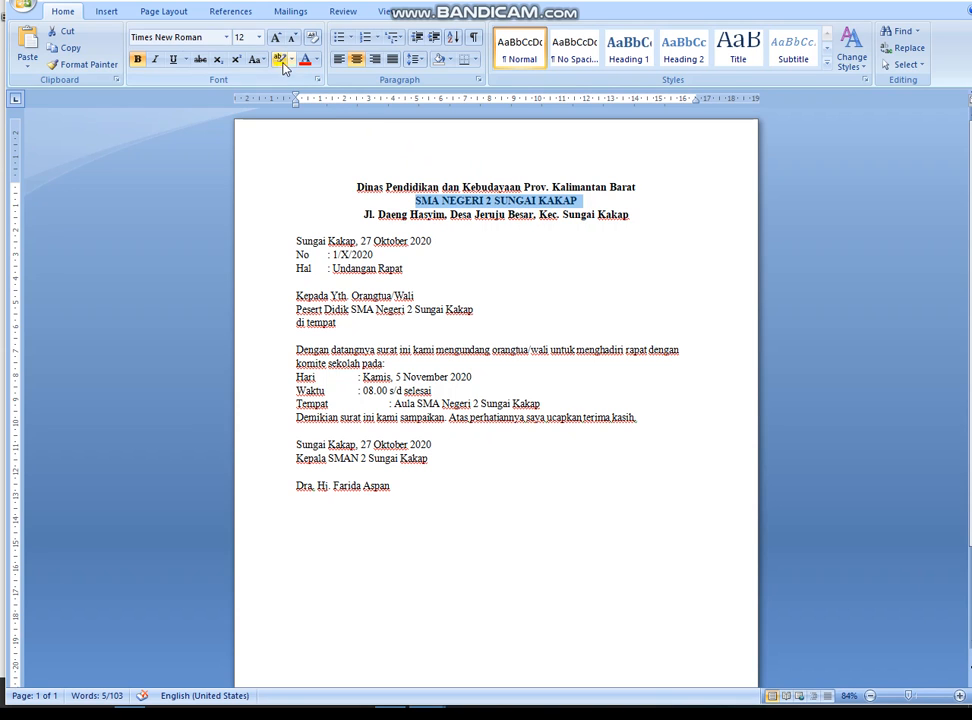
pyautogui.click(259, 38)
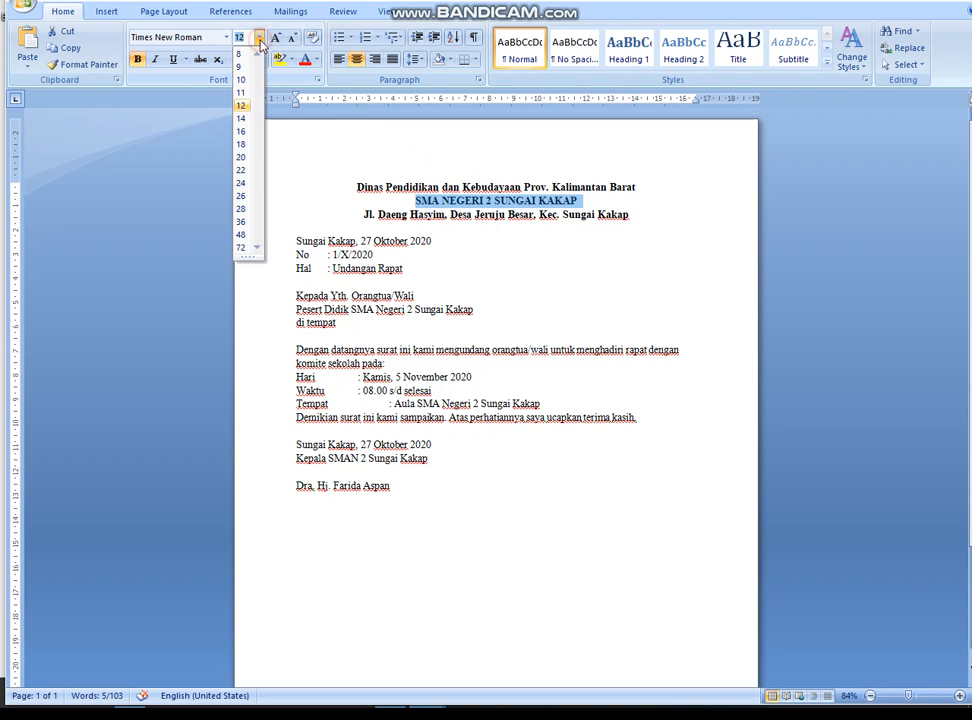
pyautogui.click(241, 147)
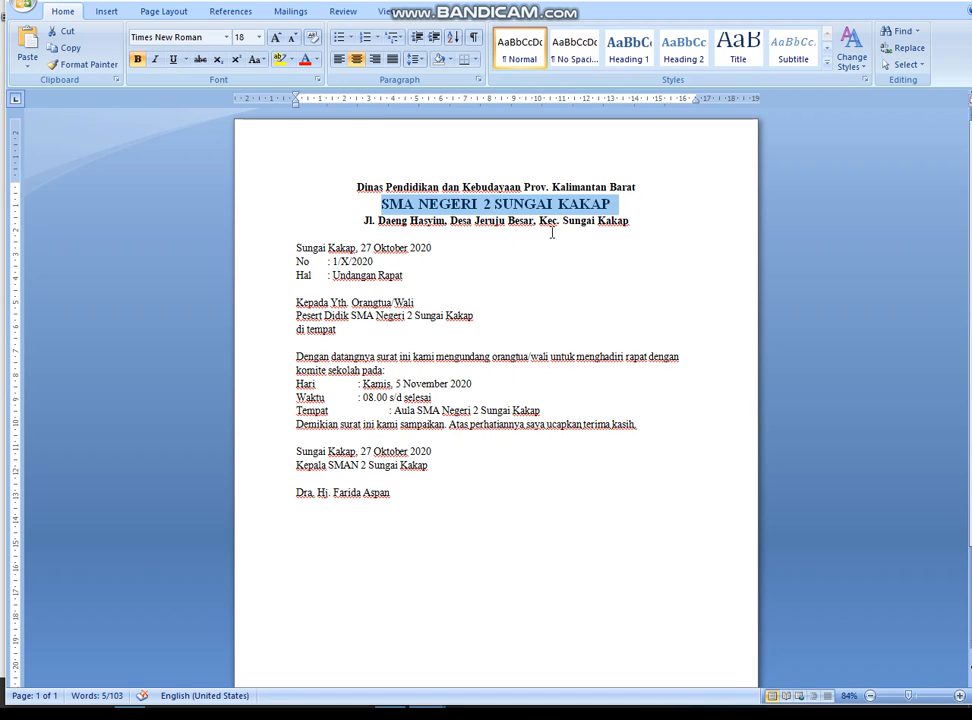
# Step: Add an extra empty line below the letterhead and right-align the place and date line above the letter number
pyautogui.click(551, 232)
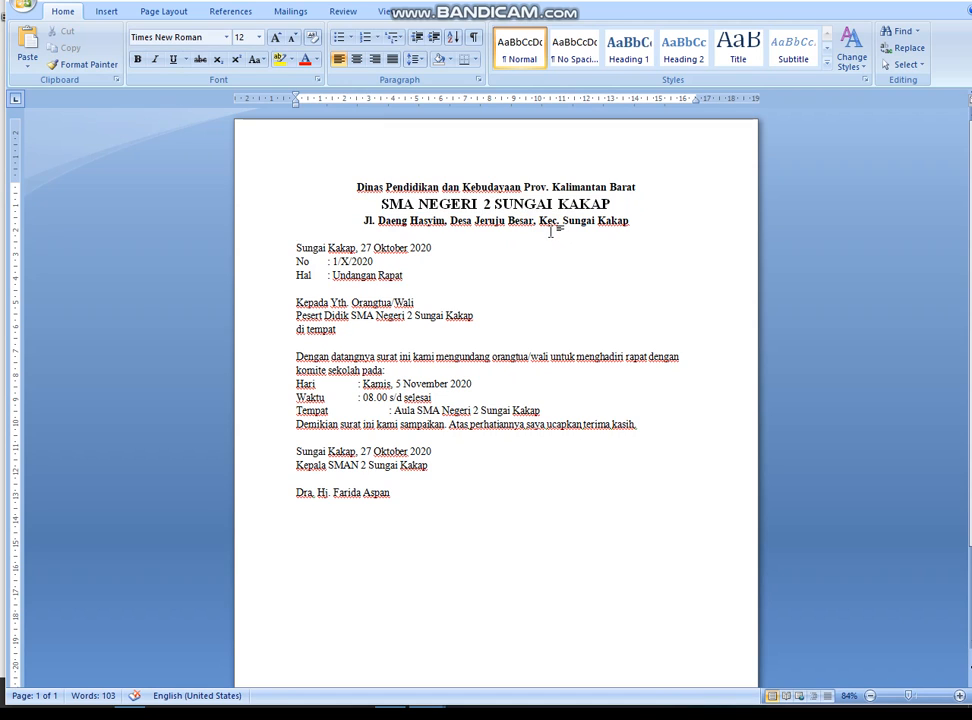
pyautogui.press('Return')
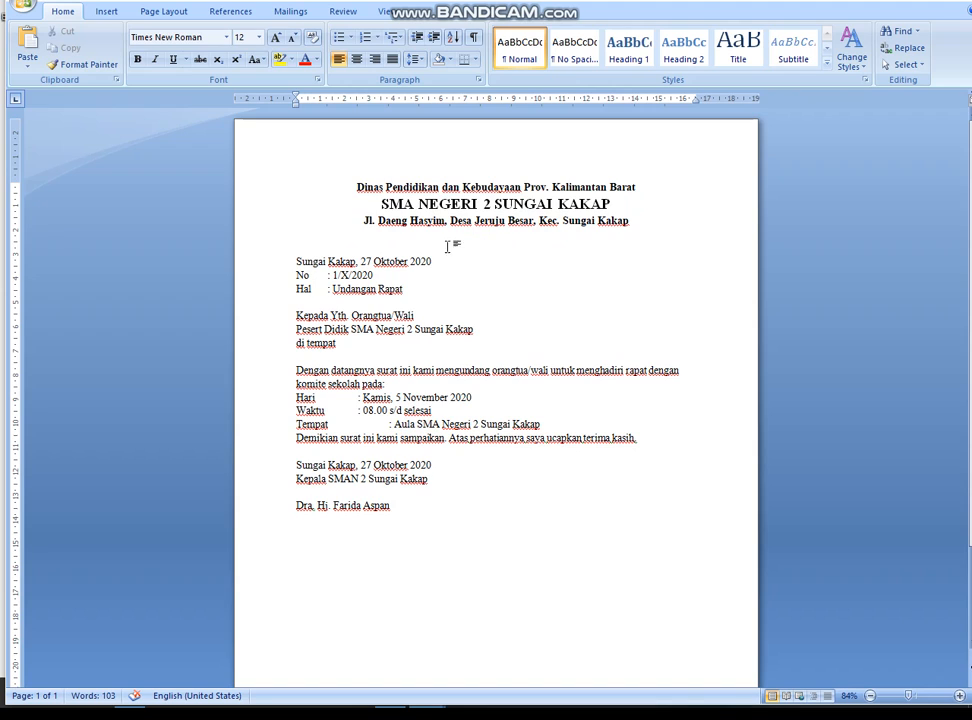
pyautogui.click(375, 60)
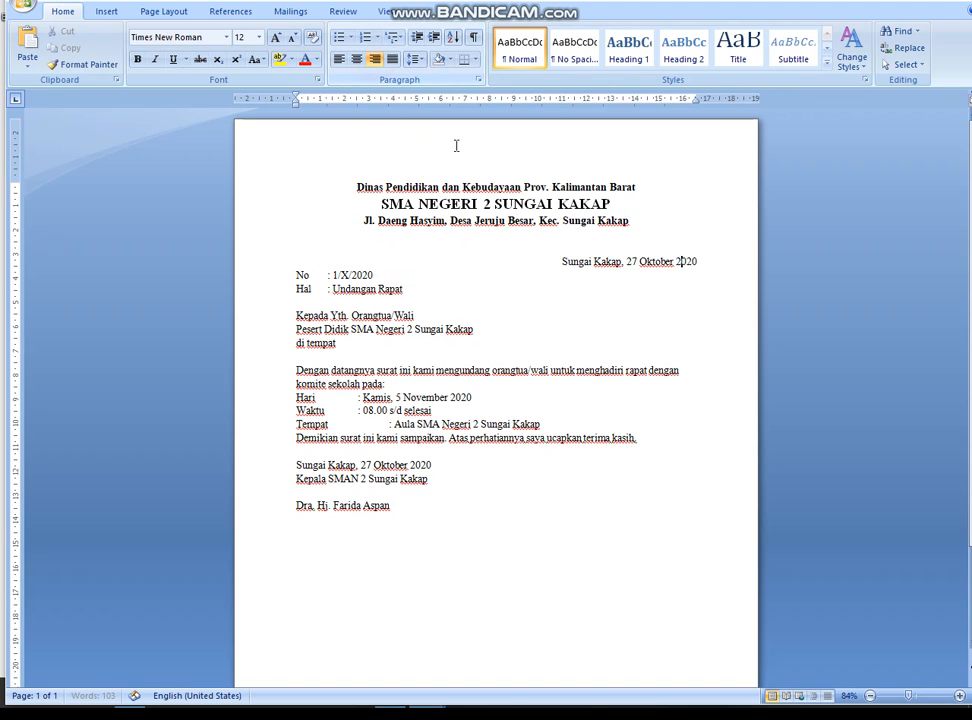
# Step: Draw a horizontal line about 16.6 cm long between the margins, directly below the letterhead address
pyautogui.click(427, 243)
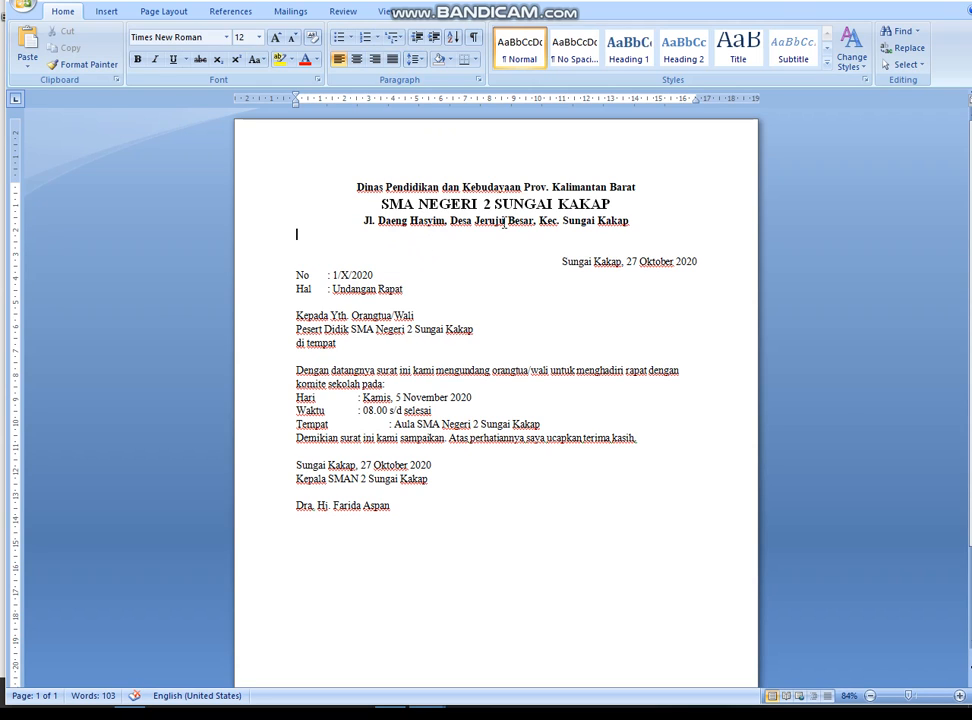
pyautogui.click(109, 15)
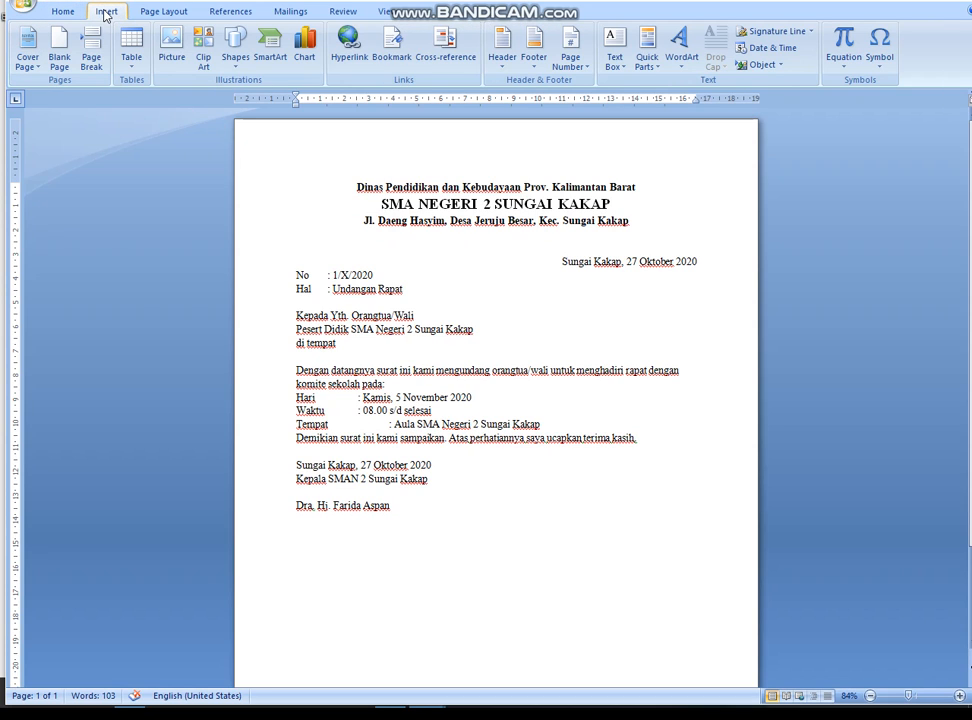
pyautogui.click(237, 60)
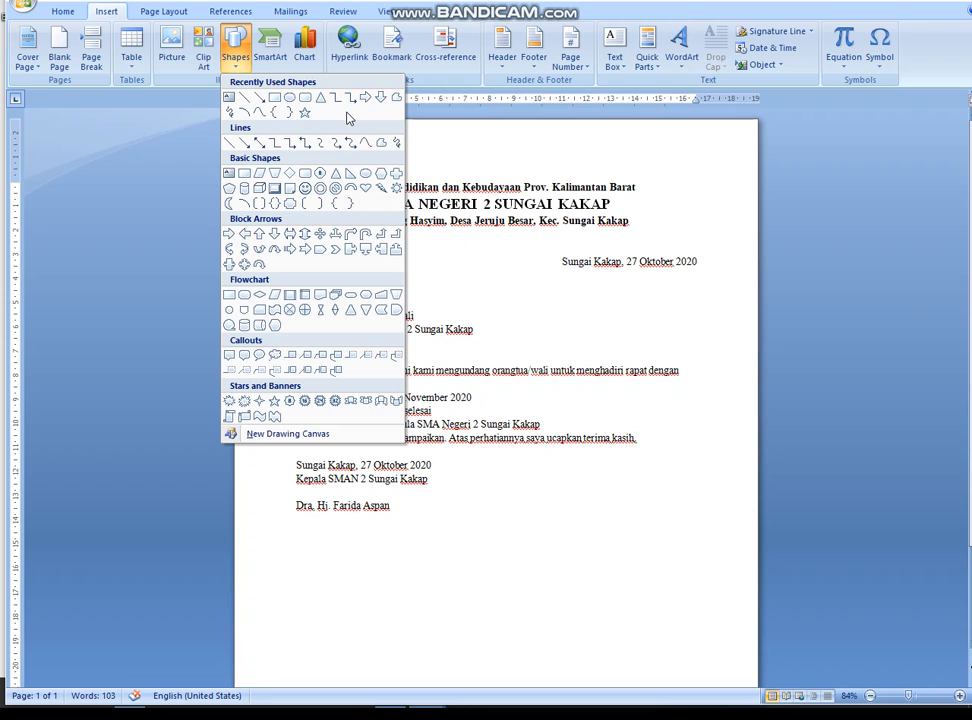
pyautogui.click(244, 100)
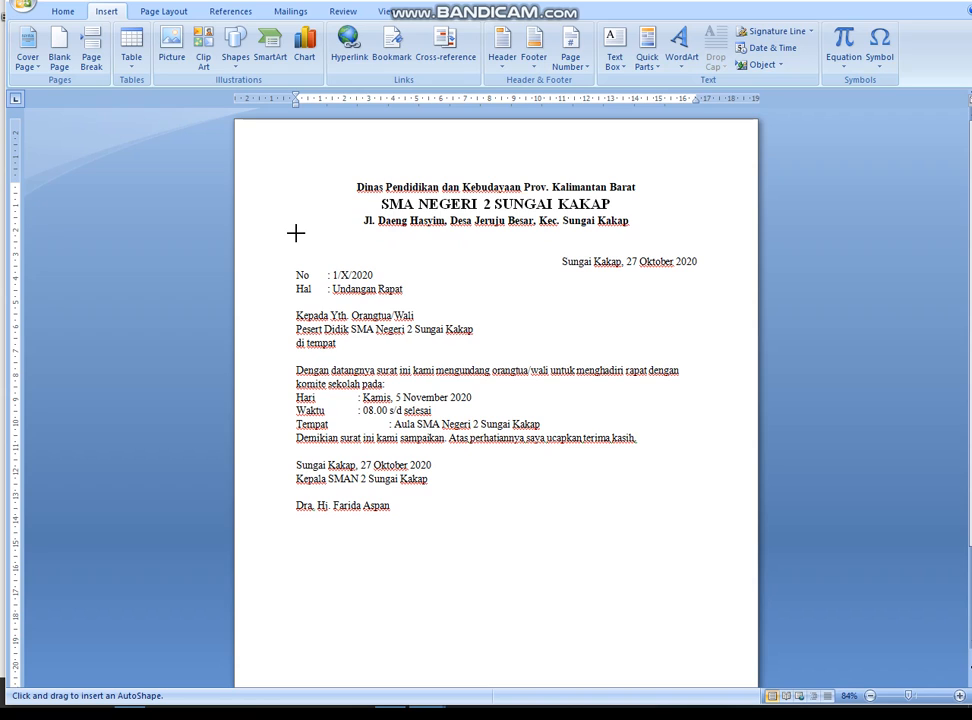
pyautogui.moveTo(297, 233)
pyautogui.mouseDown()
pyautogui.moveTo(310, 245)
pyautogui.moveTo(488, 232)
pyautogui.moveTo(700, 234)
pyautogui.mouseUp()
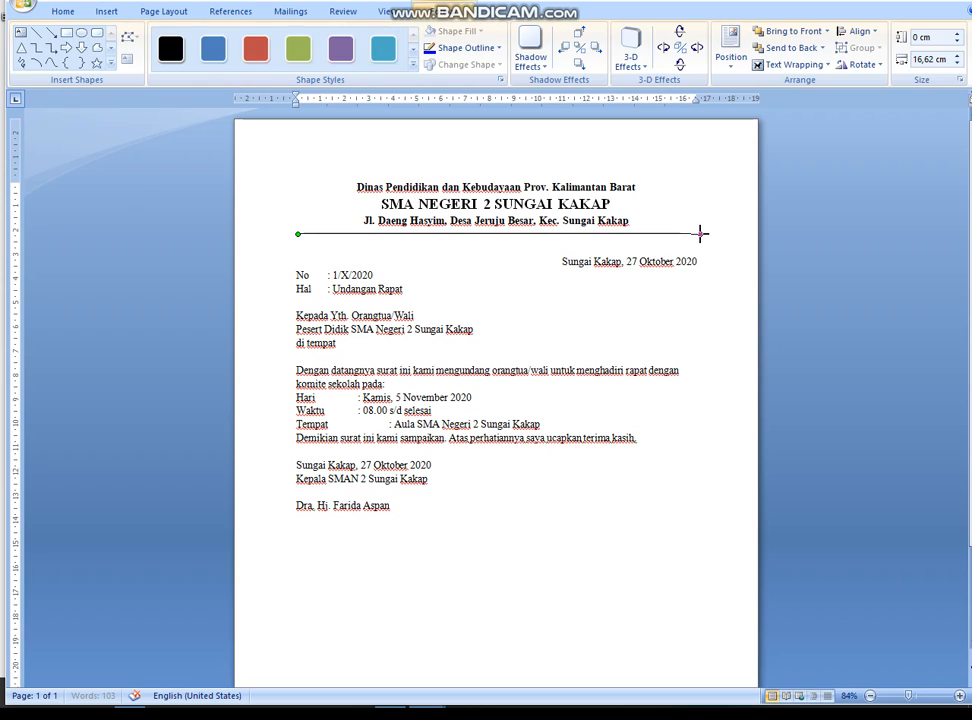
pyautogui.click(380, 246)
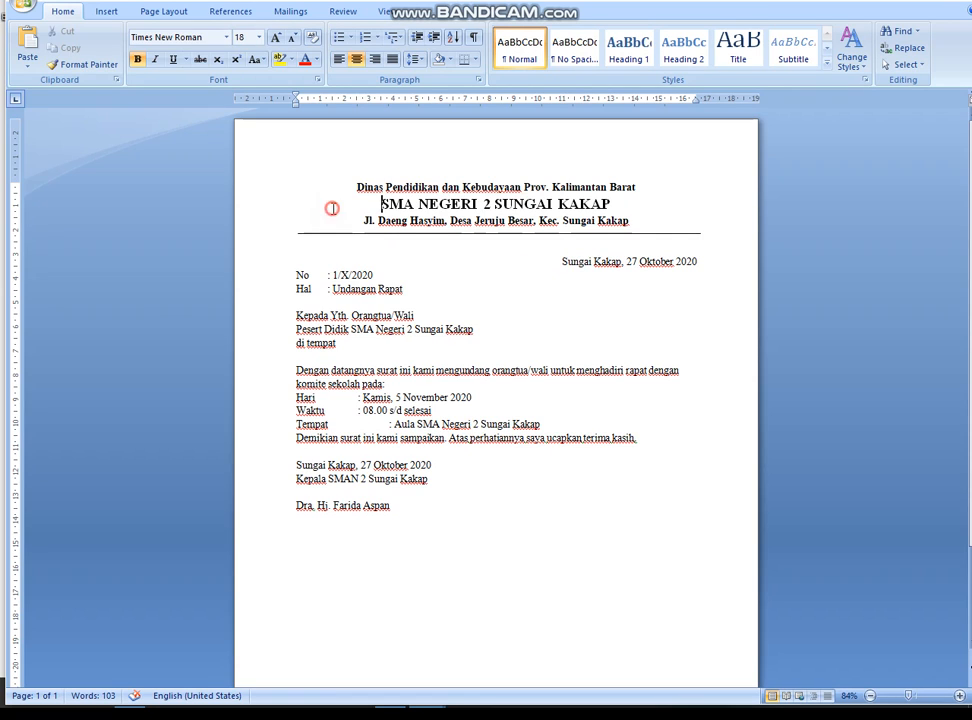
# Step: Insert the picture "logo-prop-kalbar.resized" from the Pictures folder into the letterhead and move it to the start of the "SMA NEGERI 2 SUNGAI KAKAP" line
pyautogui.click(608, 207)
pyautogui.click(651, 207)
pyautogui.click(96, 20)
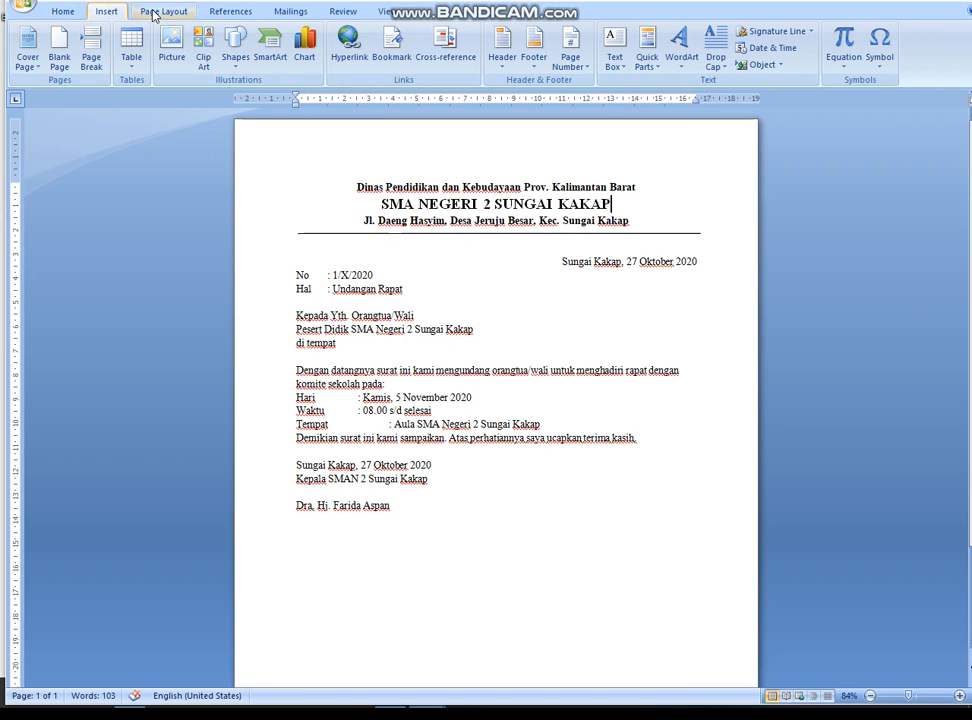
pyautogui.click(172, 62)
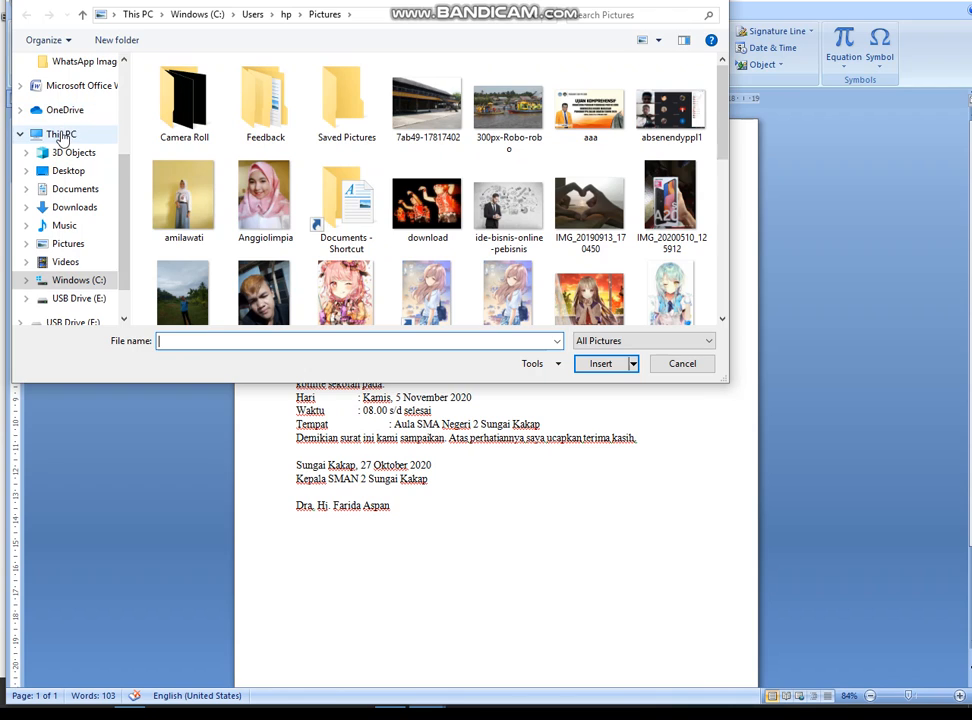
pyautogui.click(66, 243)
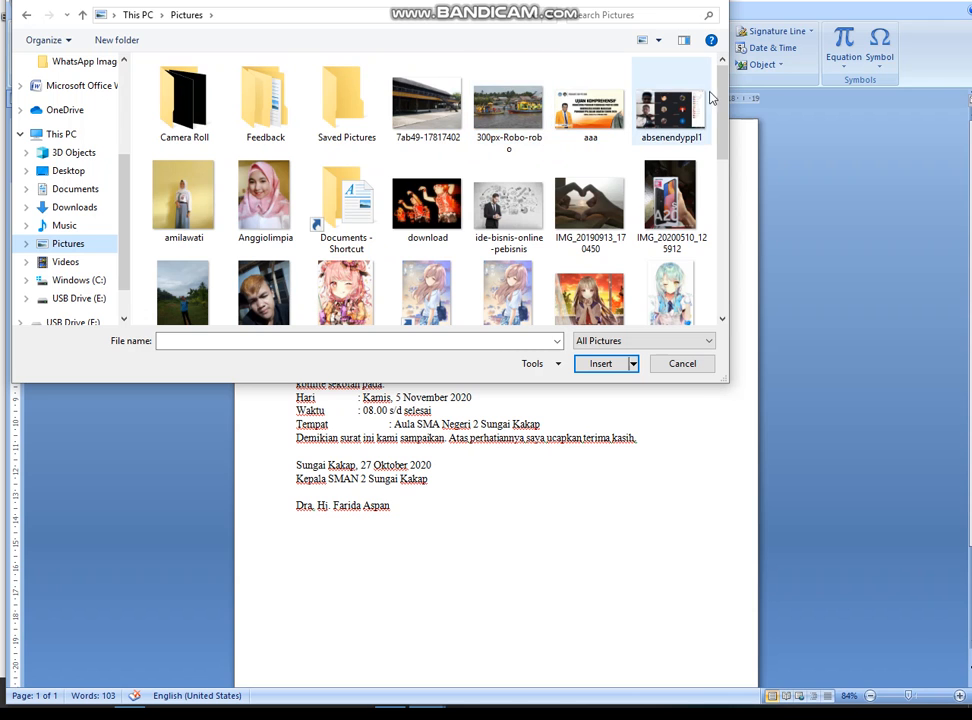
pyautogui.moveTo(724, 94); pyautogui.dragTo(725, 254)
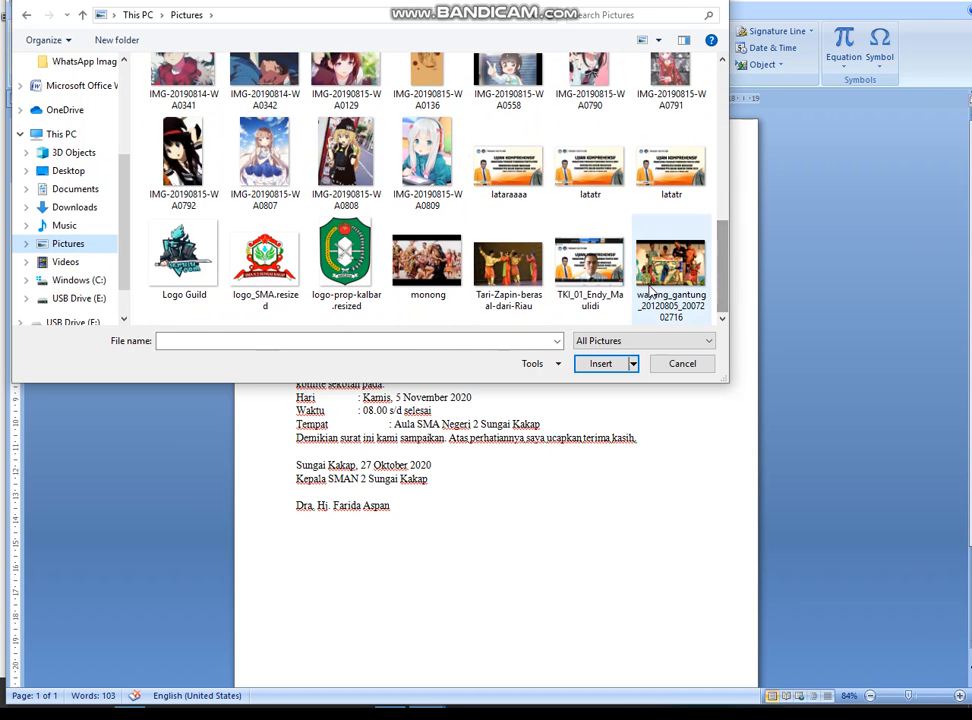
pyautogui.click(356, 298)
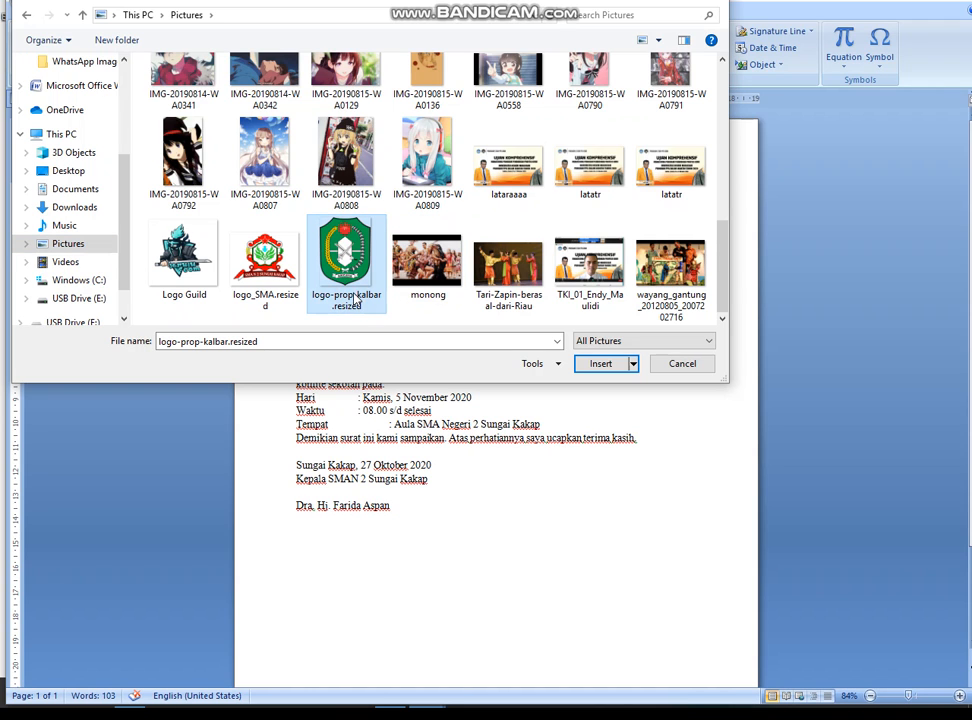
pyautogui.click(590, 363)
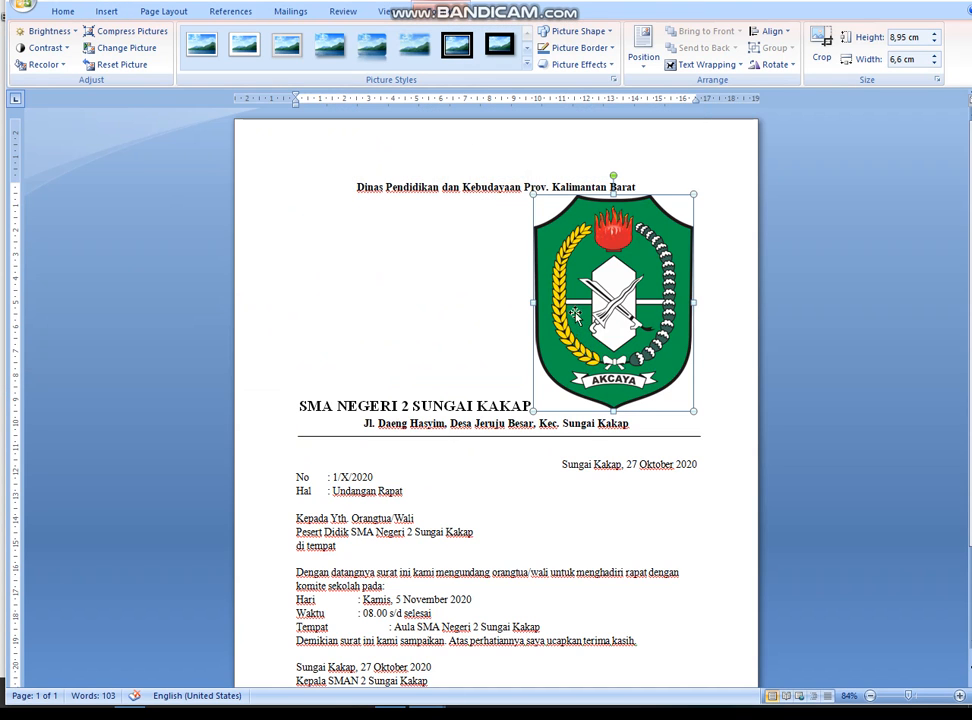
pyautogui.moveTo(540, 311); pyautogui.dragTo(302, 325)
pyautogui.click(503, 226)
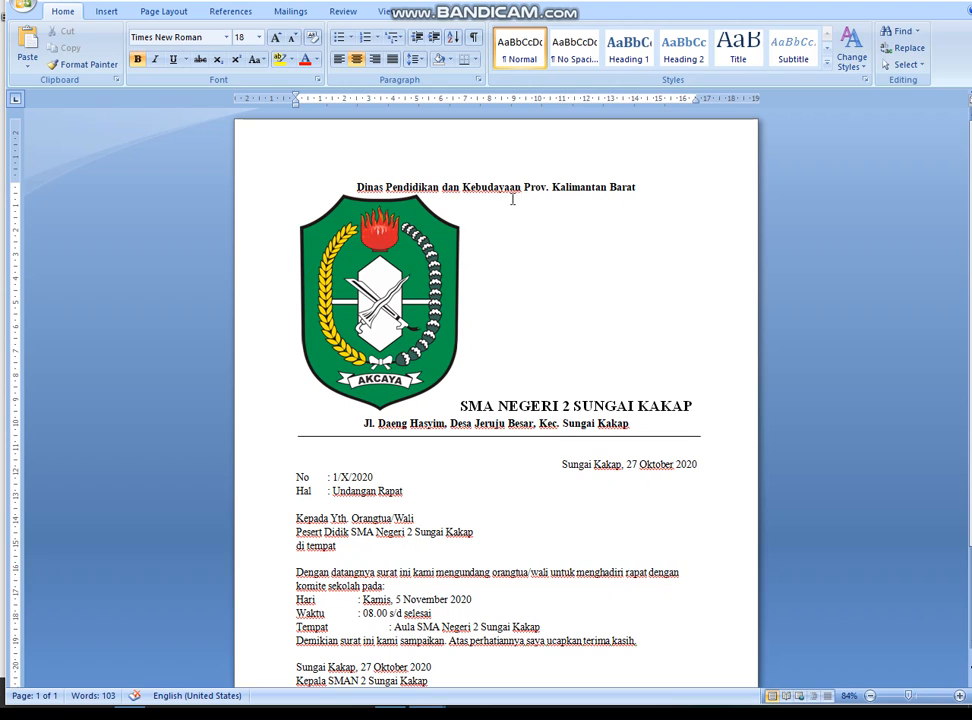
pyautogui.click(308, 208)
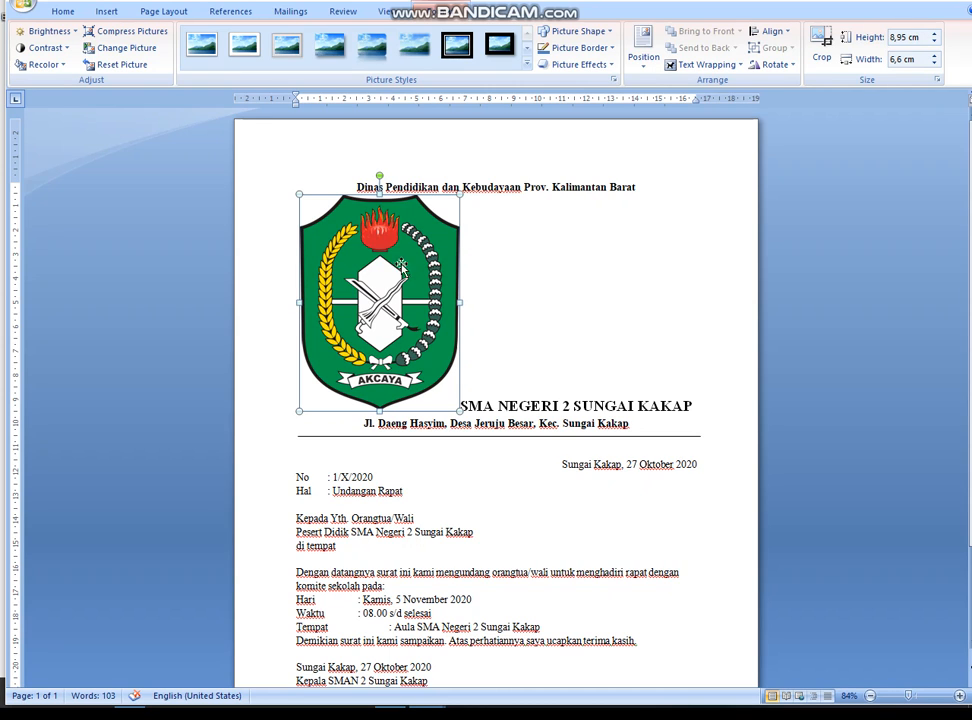
pyautogui.click(510, 237)
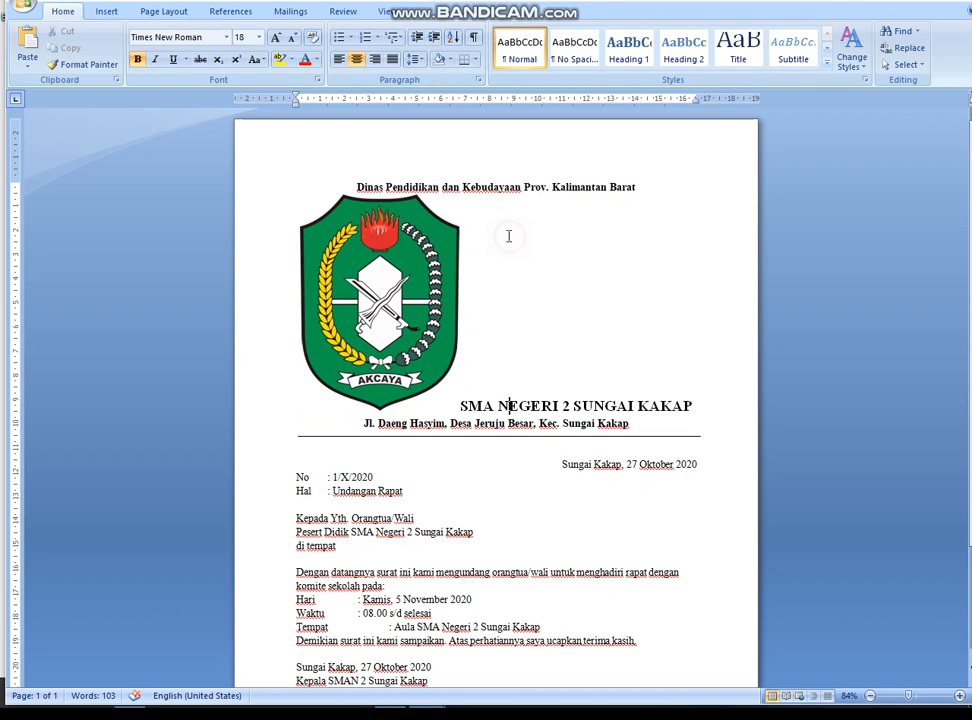
pyautogui.doubleClick(377, 237)
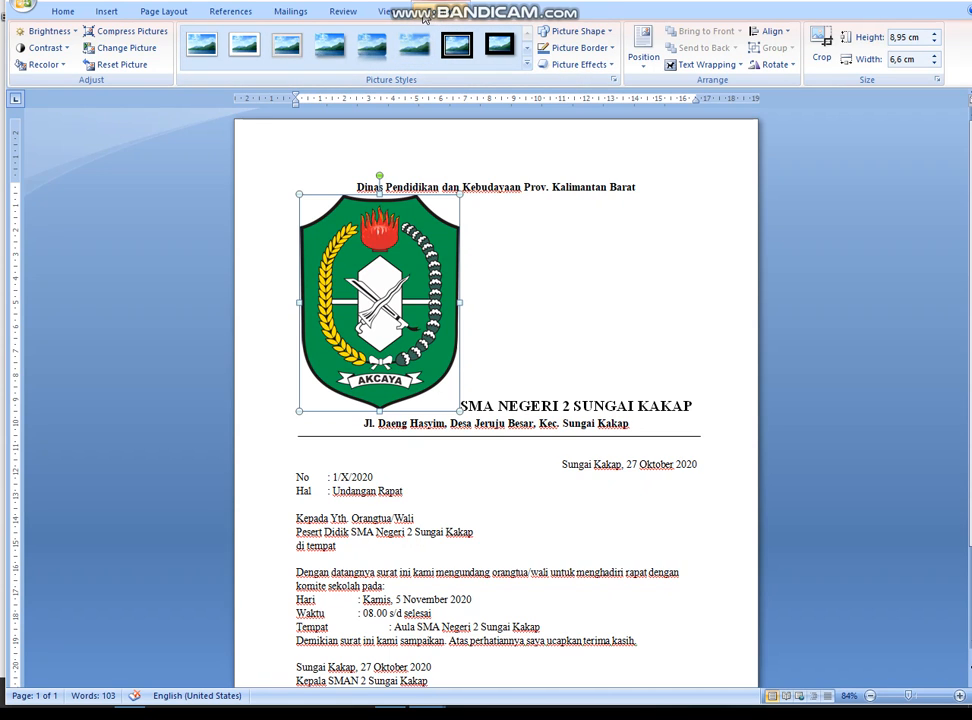
pyautogui.click(510, 230)
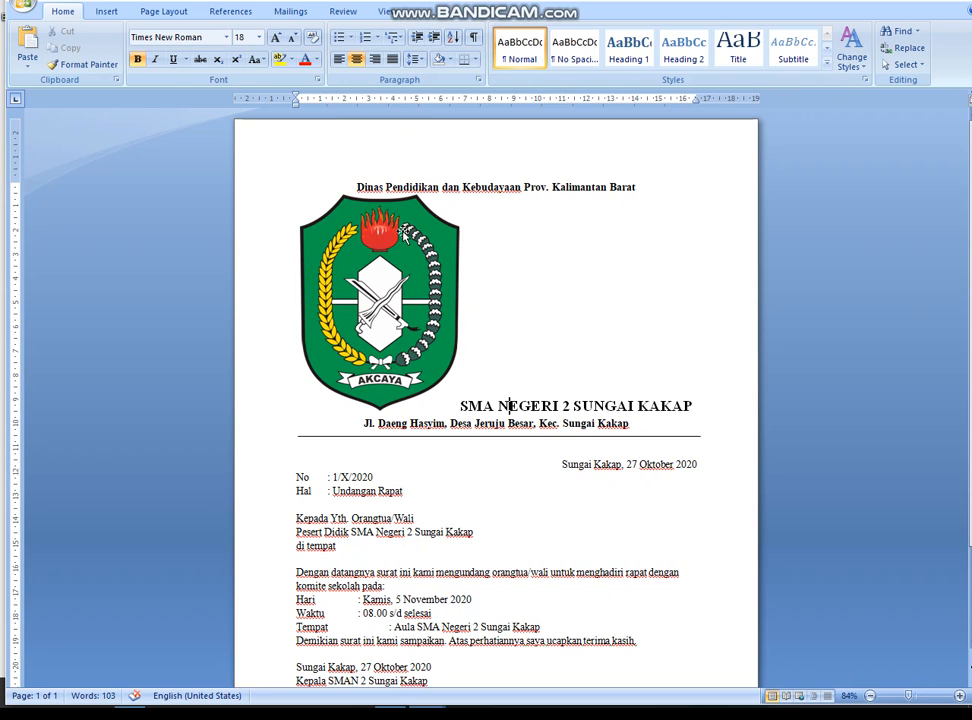
# Step: Try Through text wrapping on the provincial logo and move it up level with the first letterhead line
pyautogui.click(306, 190)
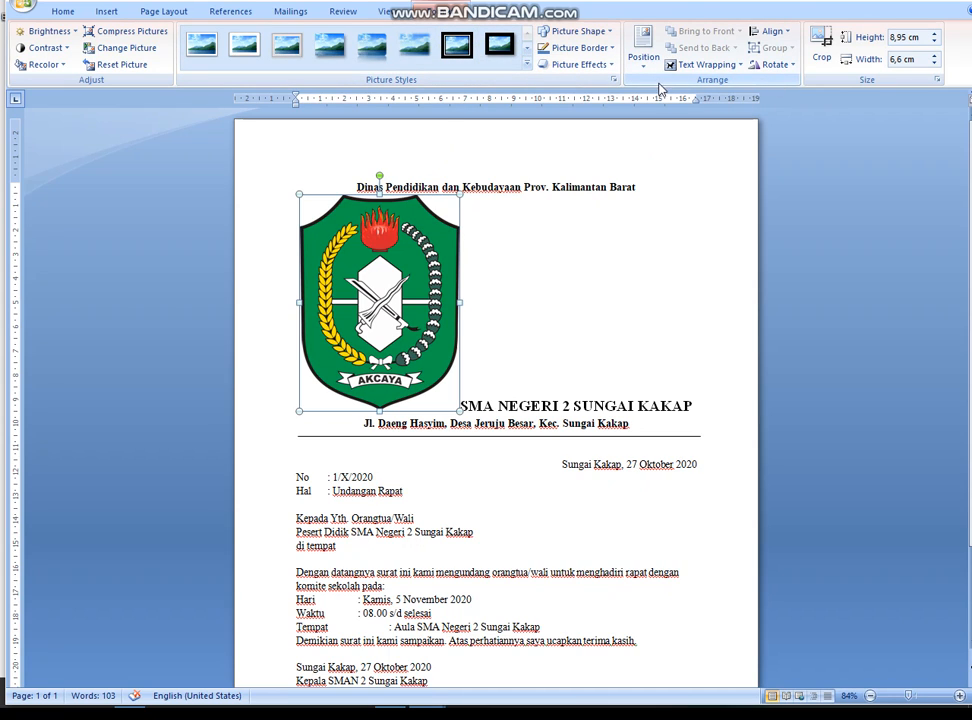
pyautogui.click(739, 70)
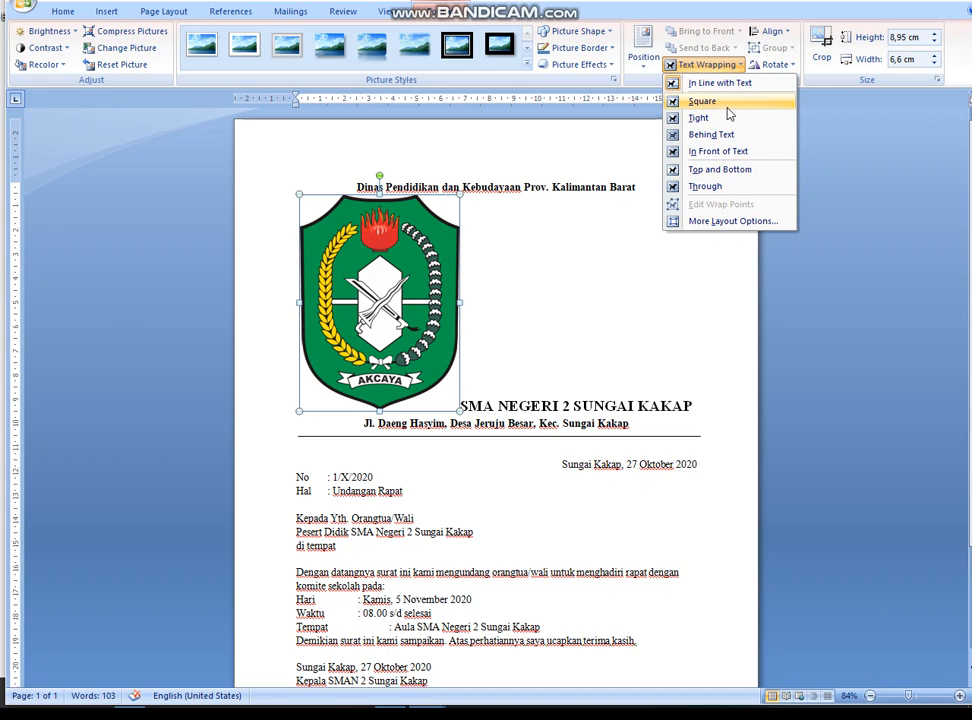
pyautogui.click(720, 188)
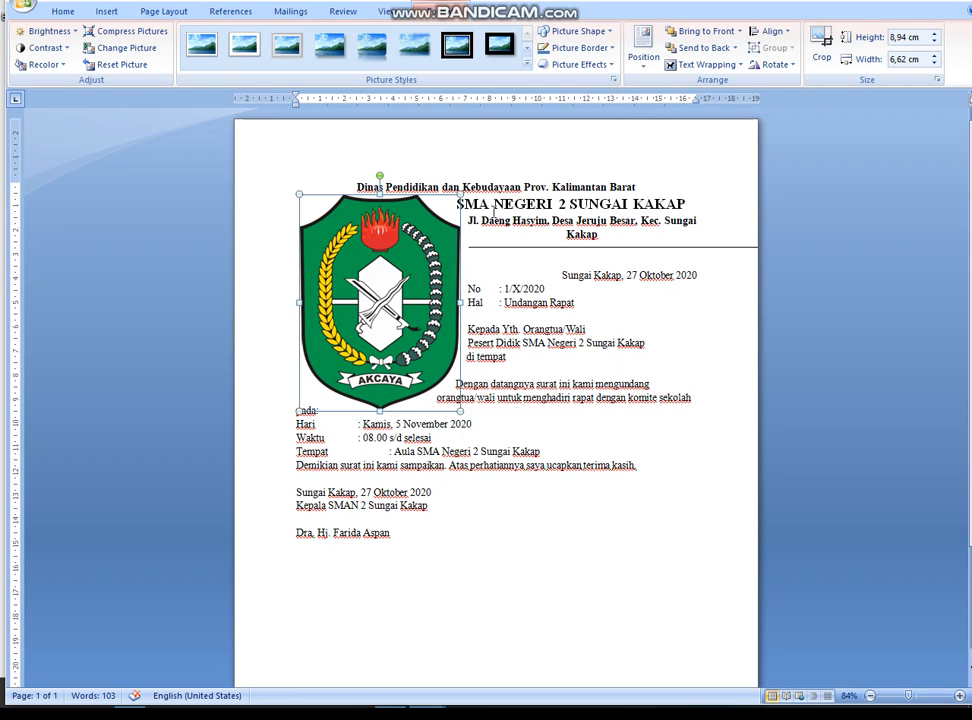
pyautogui.moveTo(316, 212); pyautogui.dragTo(314, 197)
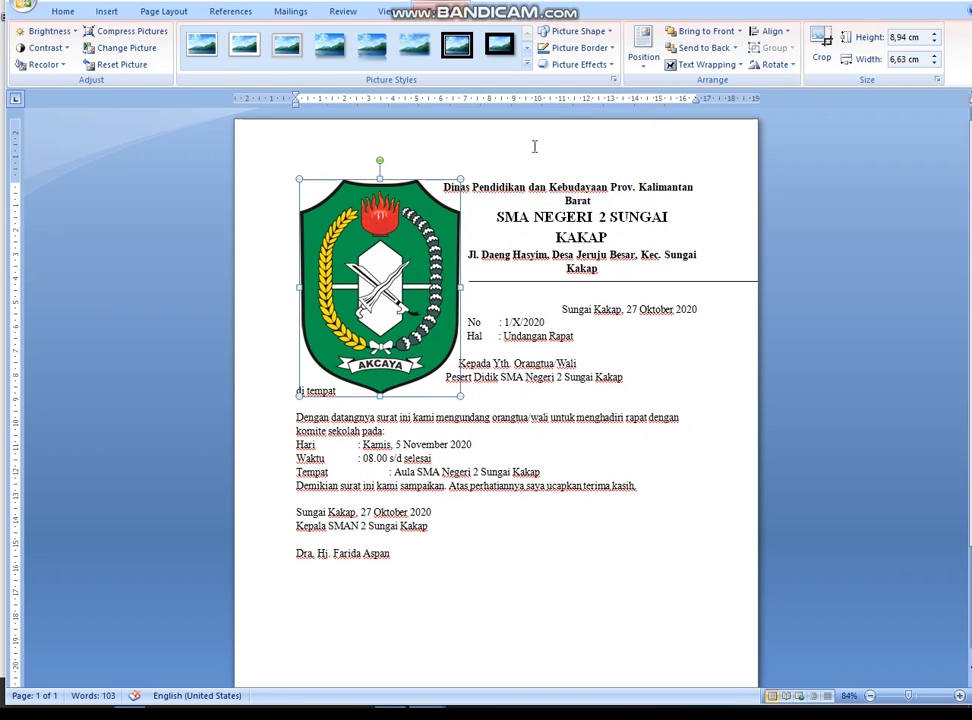
# Step: Set the provincial logo's wrapping to In Front of Text and shrink it to about 2.35 × 1.72 cm at the left of the letterhead
pyautogui.click(737, 65)
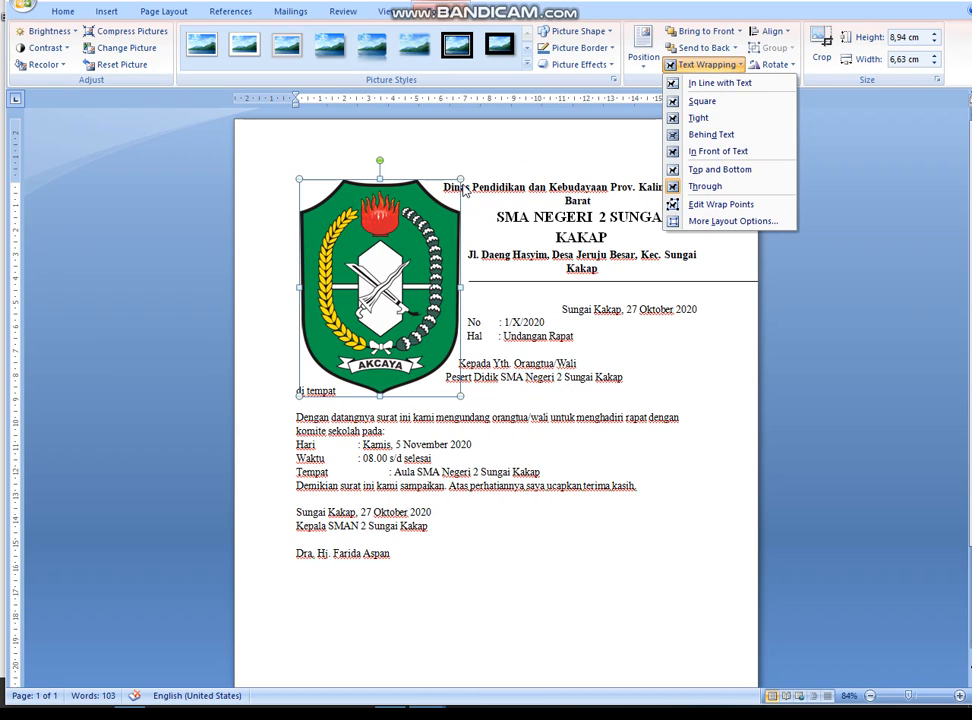
pyautogui.click(696, 154)
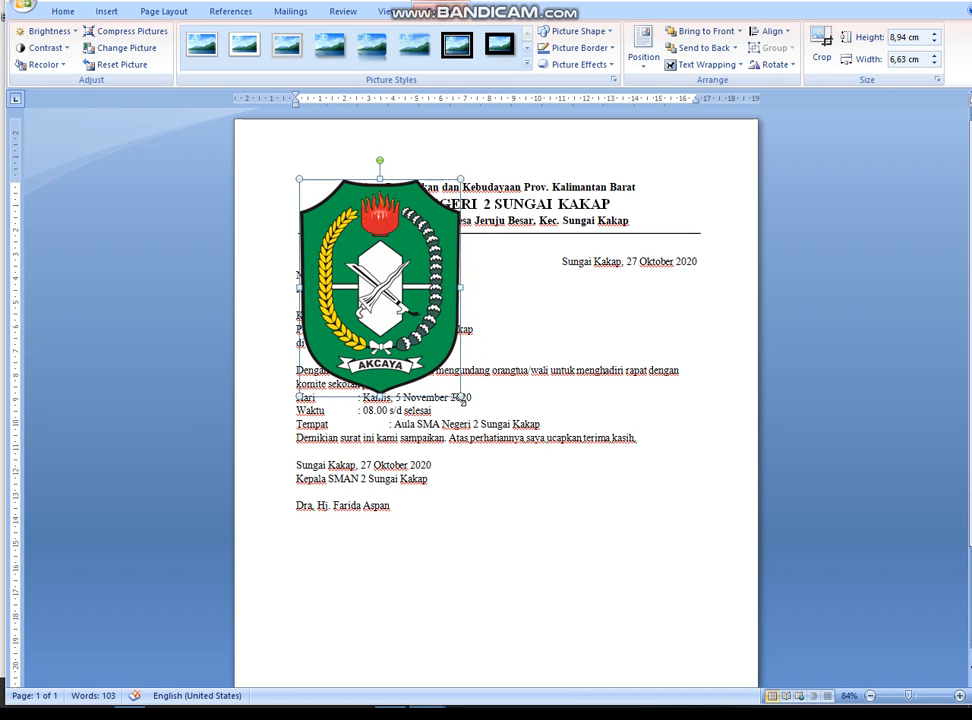
pyautogui.moveTo(462, 397); pyautogui.dragTo(355, 239)
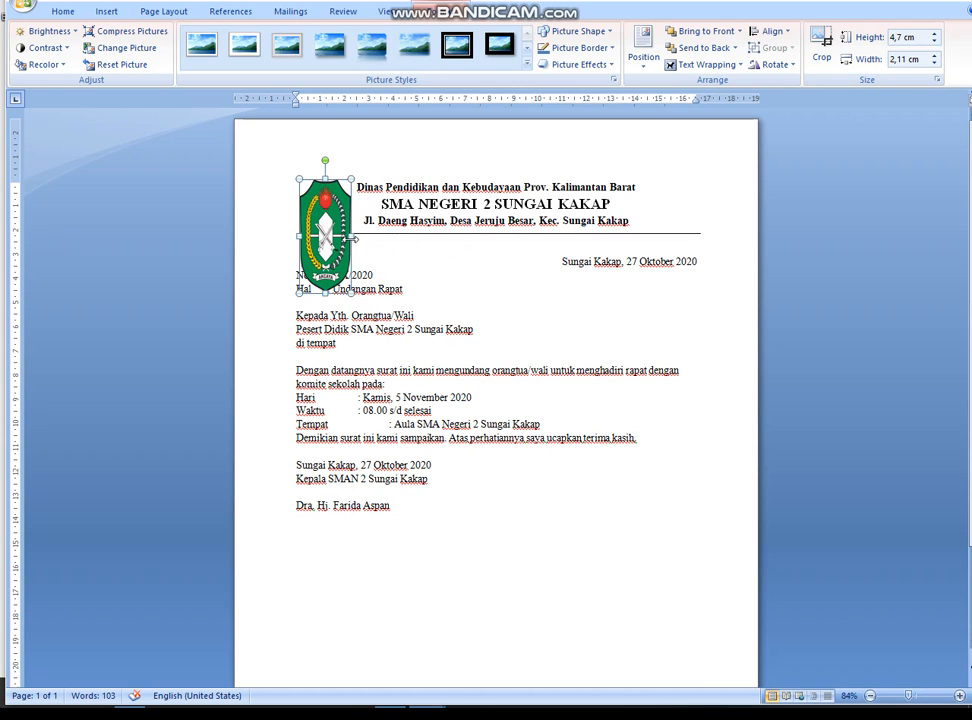
pyautogui.hotkey('ctrl', 'z')
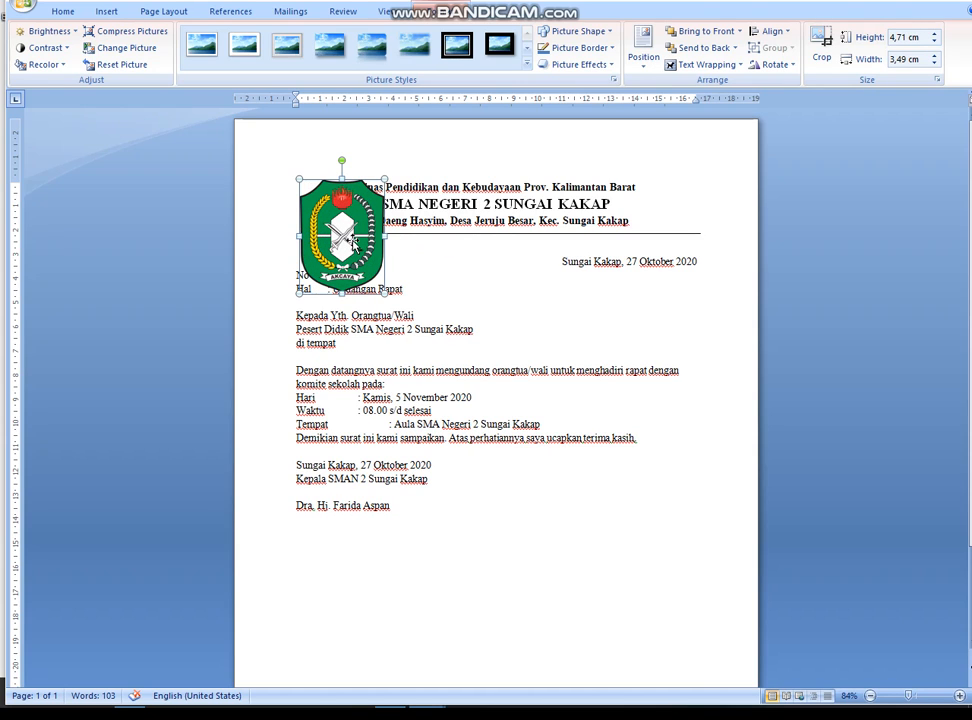
pyautogui.moveTo(384, 293); pyautogui.dragTo(342, 232)
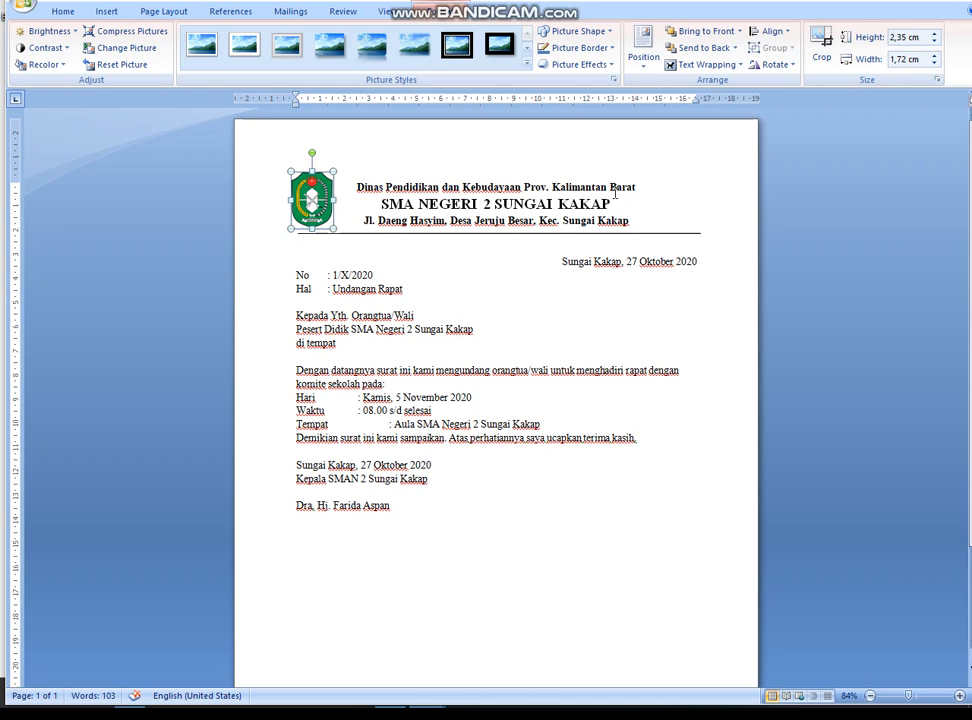
# Step: Insert the picture "logo_SMA.resized" at the end of the first letterhead line
pyautogui.click(664, 187)
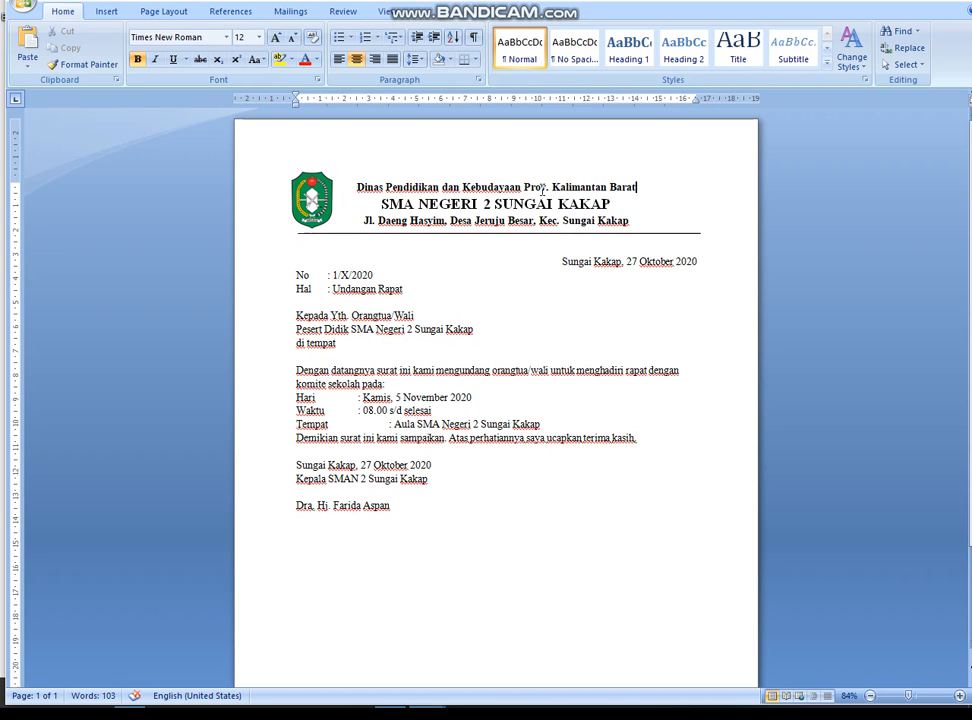
pyautogui.click(111, 16)
pyautogui.click(171, 45)
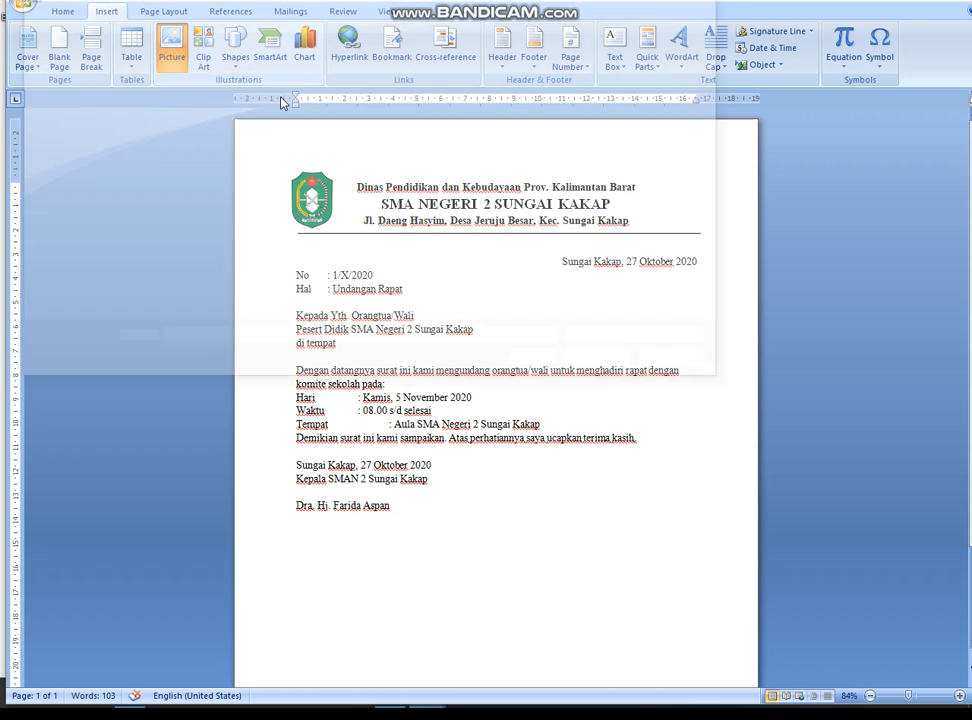
pyautogui.scroll(-6, 408, 170)
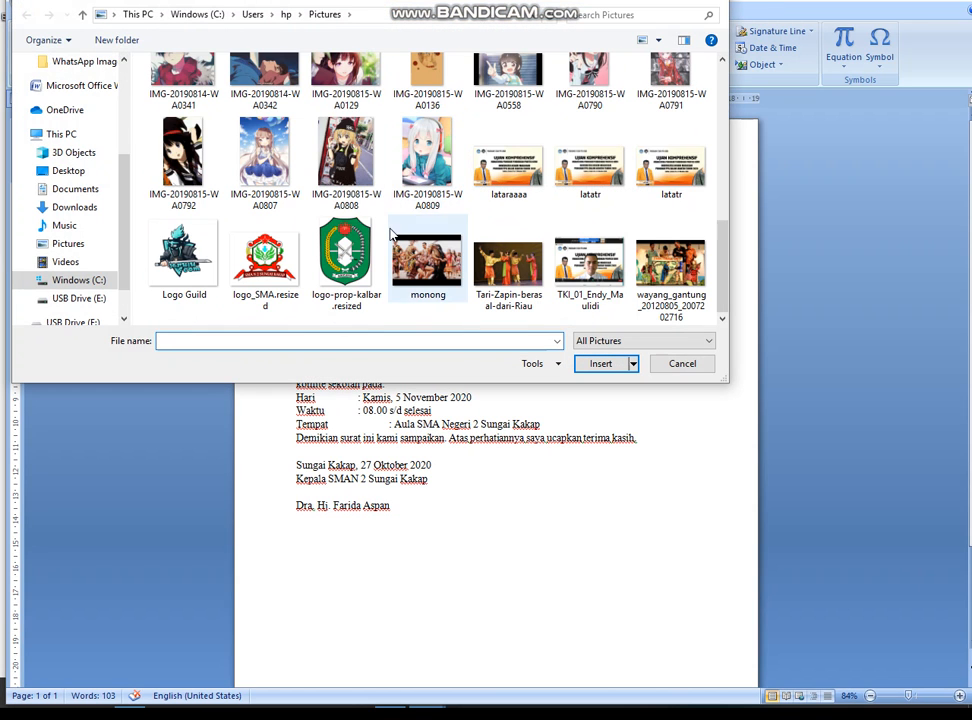
pyautogui.doubleClick(282, 271)
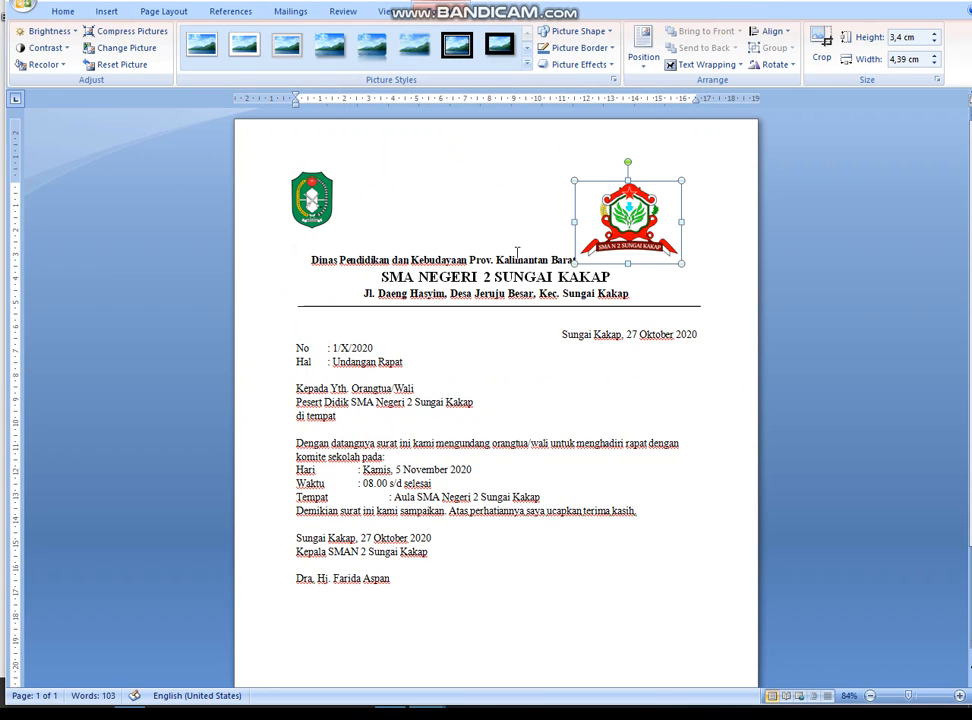
# Step: Set the school logo's wrapping to In Front of Text and shrink it to about 1.73 × 2.23 cm at the right of the letterhead
pyautogui.click(703, 64)
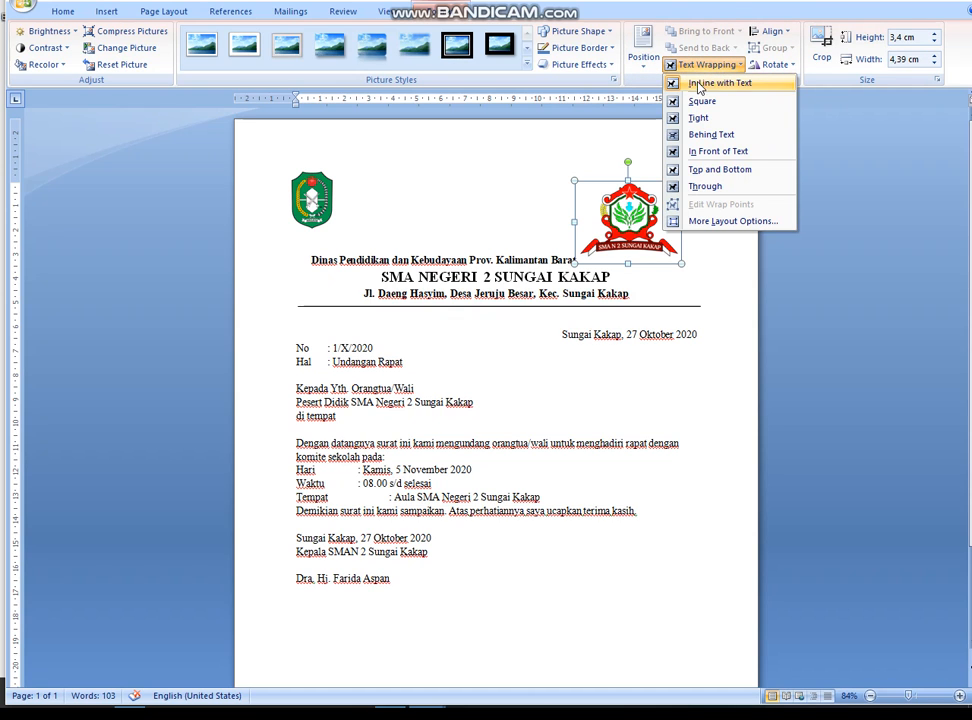
pyautogui.click(714, 151)
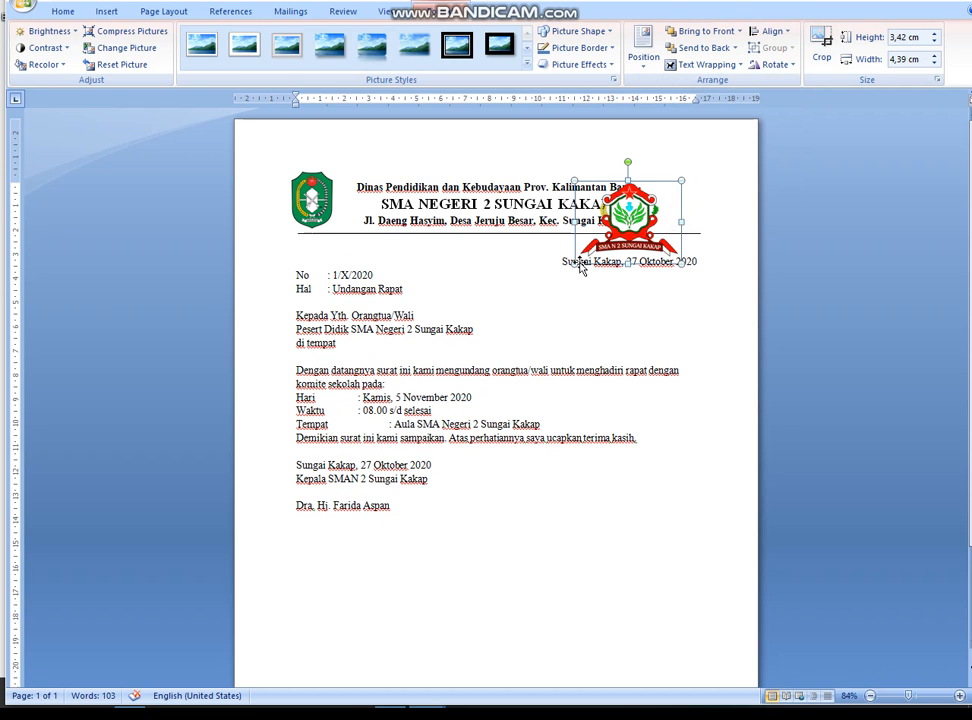
pyautogui.moveTo(577, 263); pyautogui.dragTo(680, 197)
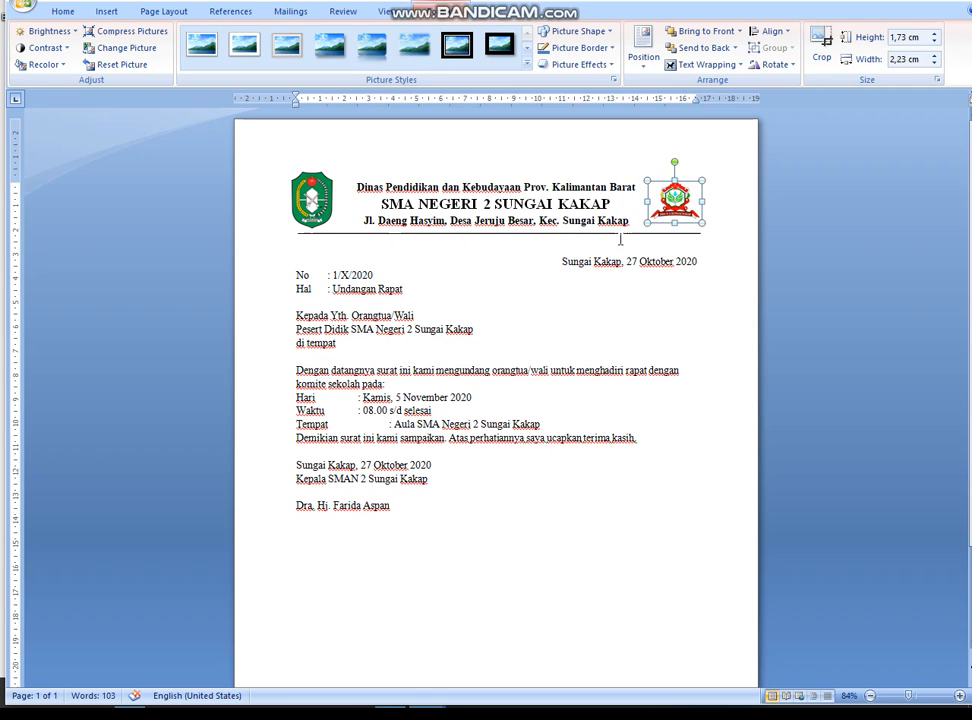
# Step: Increase the indent by one level for all text from "Kepada Yth. Orangtua/Wali" through the signatory's name
pyautogui.click(293, 315)
pyautogui.scroll(-2, 308, 319)
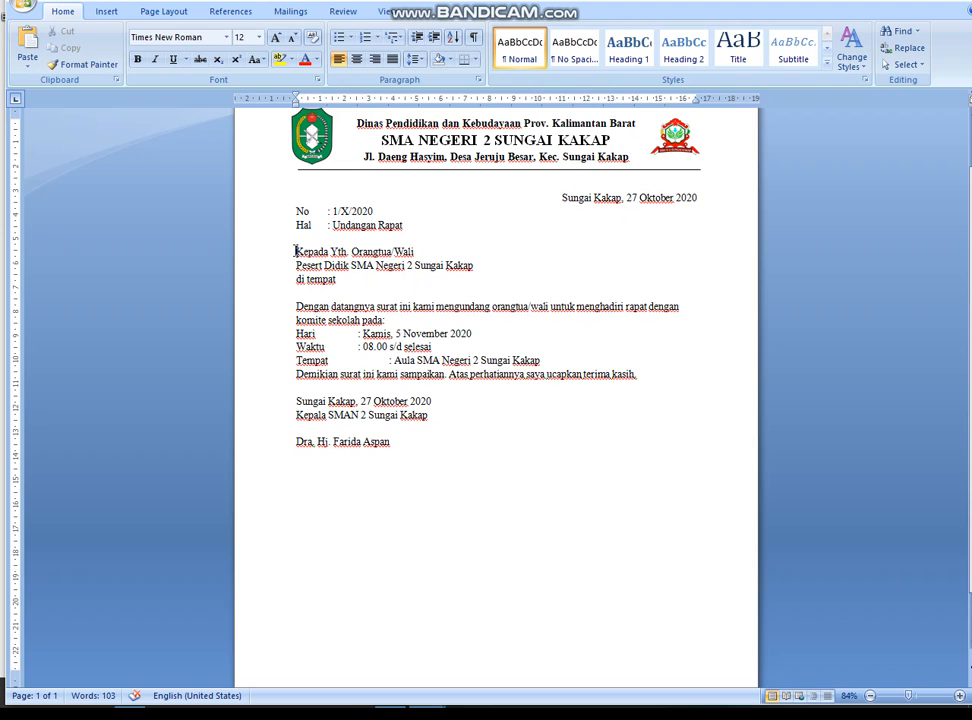
pyautogui.moveTo(297, 250); pyautogui.dragTo(403, 446)
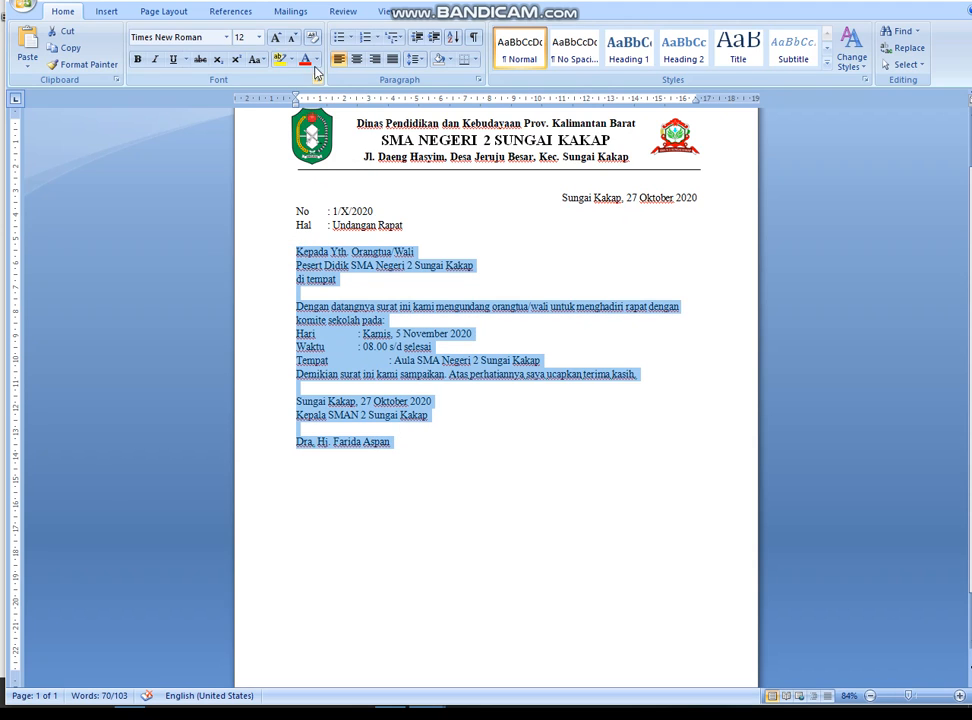
pyautogui.click(440, 39)
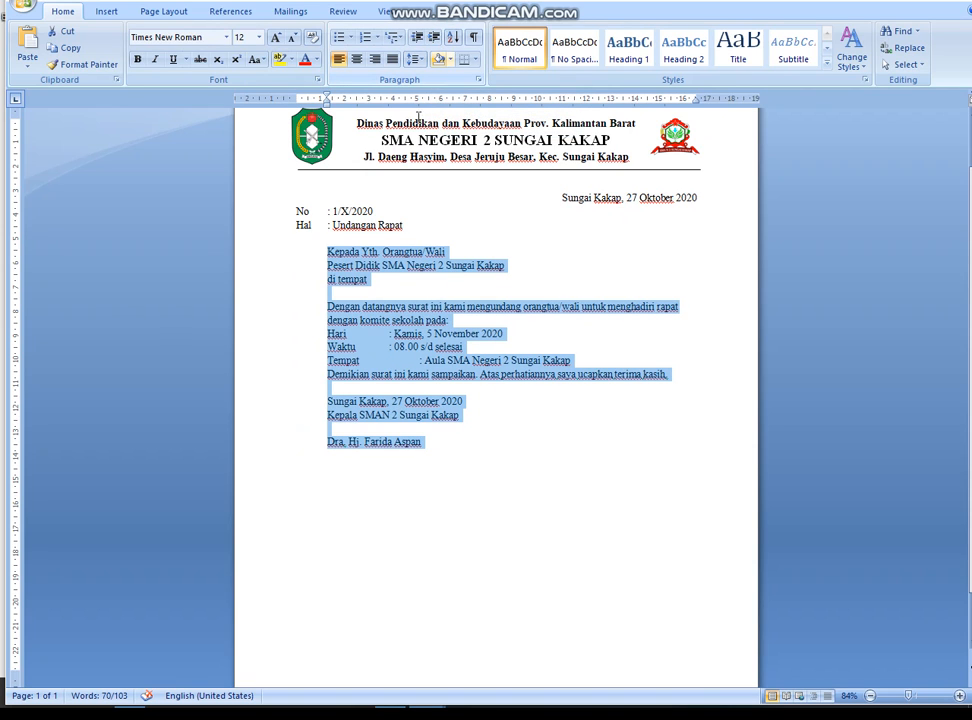
# Step: Justify the text from the paragraph starting "Dengan datangnya surat ini" through the signatory's name
pyautogui.click(378, 321)
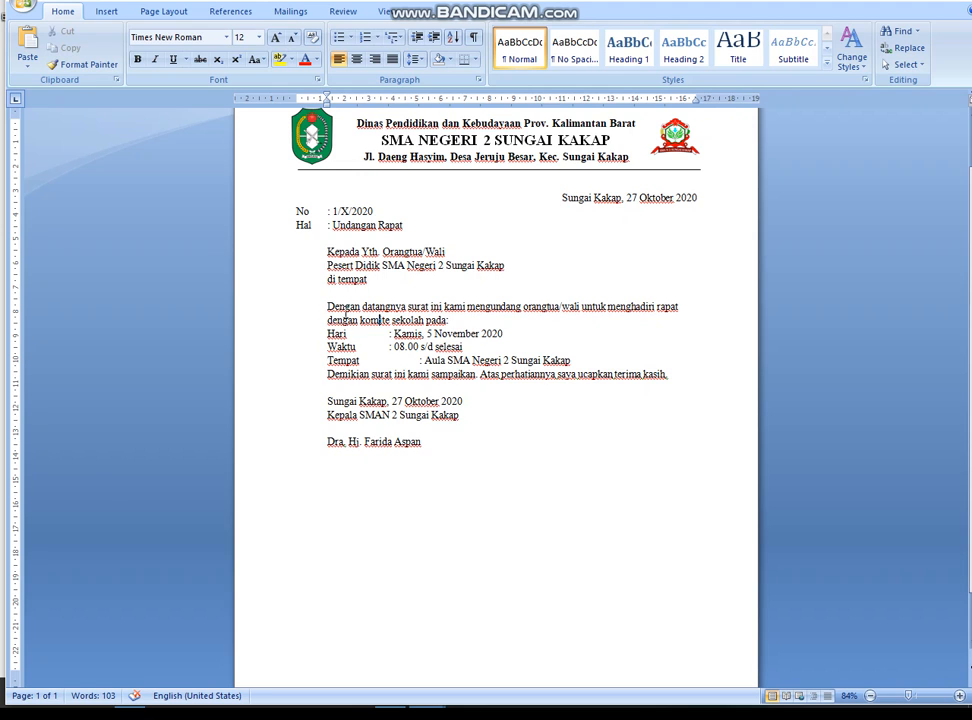
pyautogui.moveTo(327, 305); pyautogui.dragTo(434, 445)
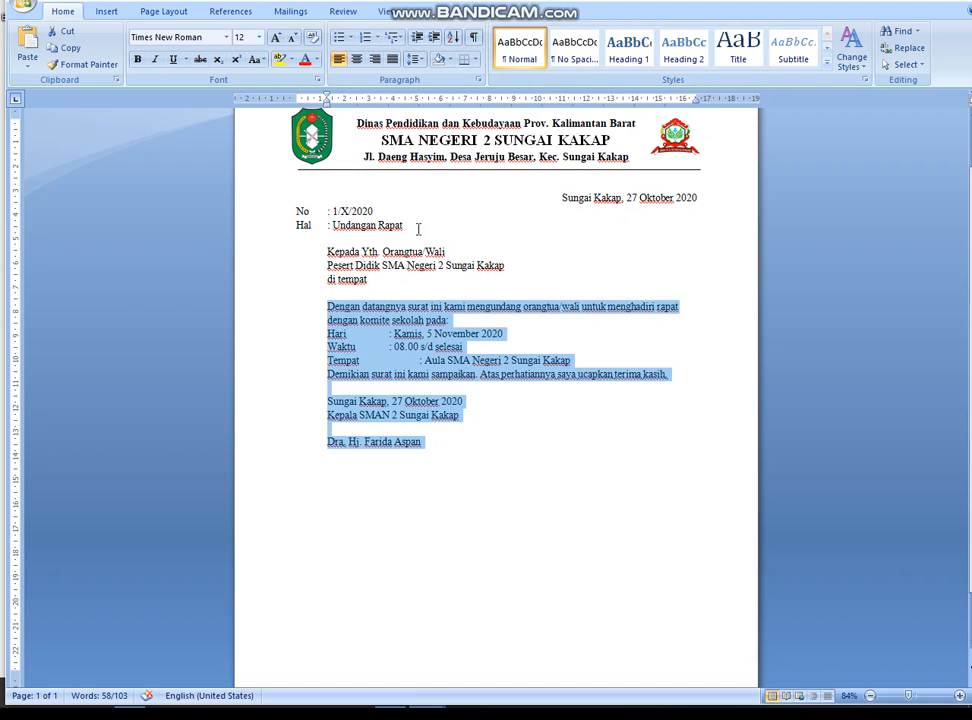
pyautogui.click(396, 64)
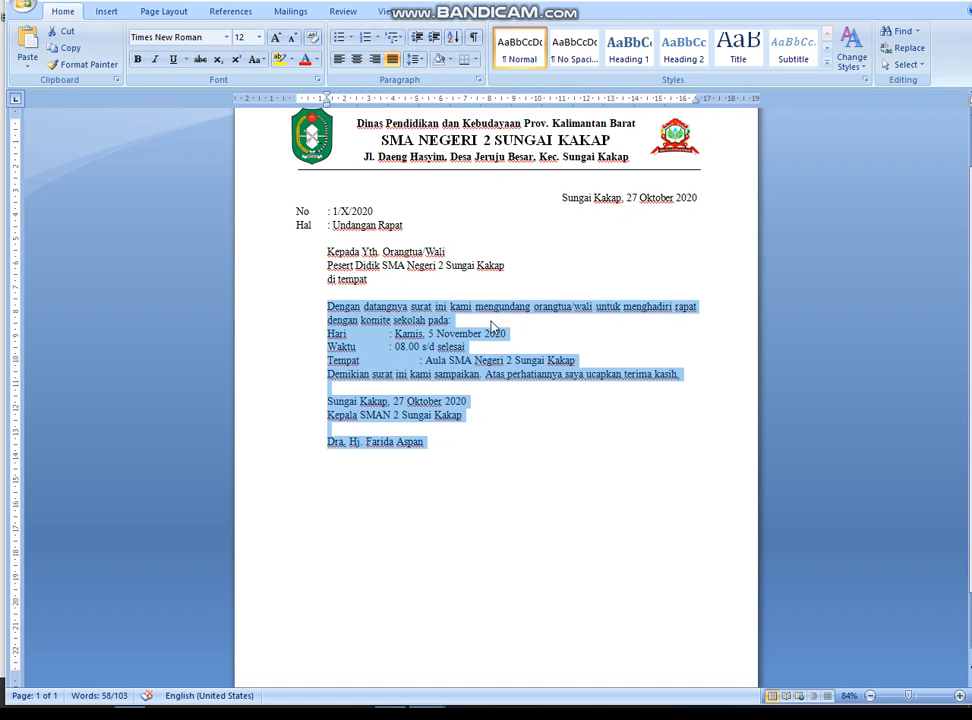
# Step: Add an empty line above the "Hari" line to separate the meeting details from the opening paragraph
pyautogui.click(343, 334)
pyautogui.click(327, 334)
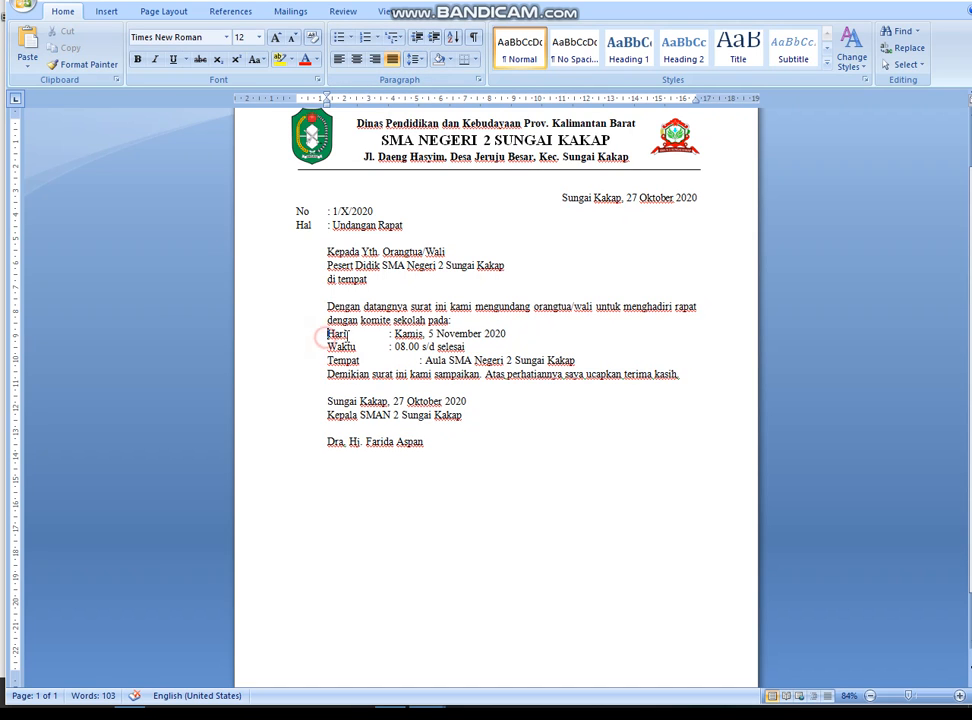
pyautogui.press('Return')
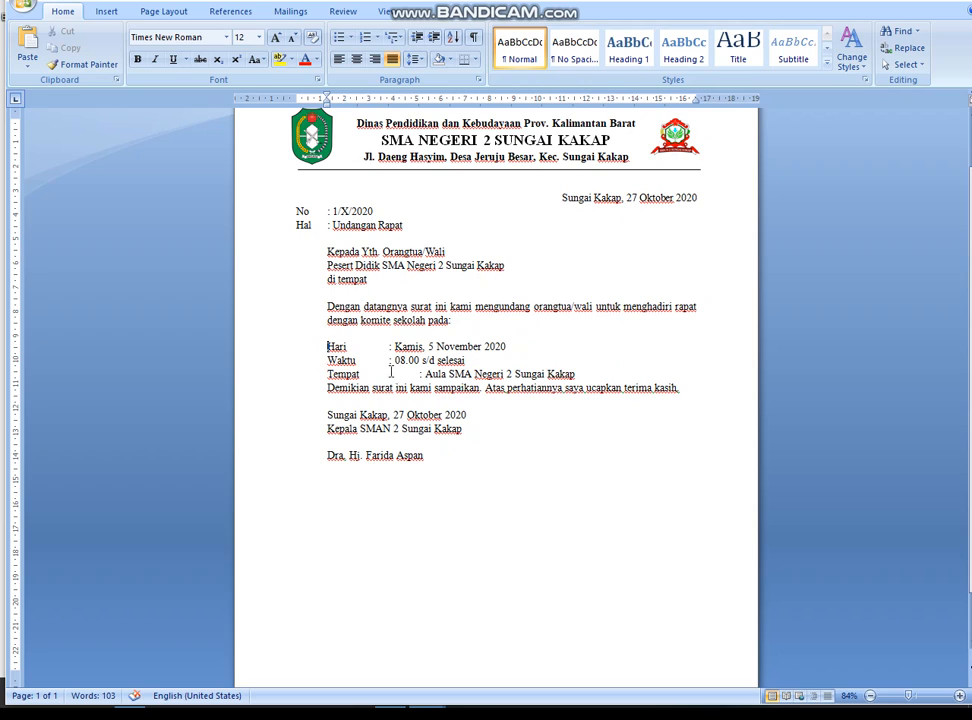
# Step: Remove the extra tab before the colon in the "Tempat" line and add an empty line above the "Demikian surat ini" sentence
pyautogui.click(398, 376)
pyautogui.press('BackSpace')
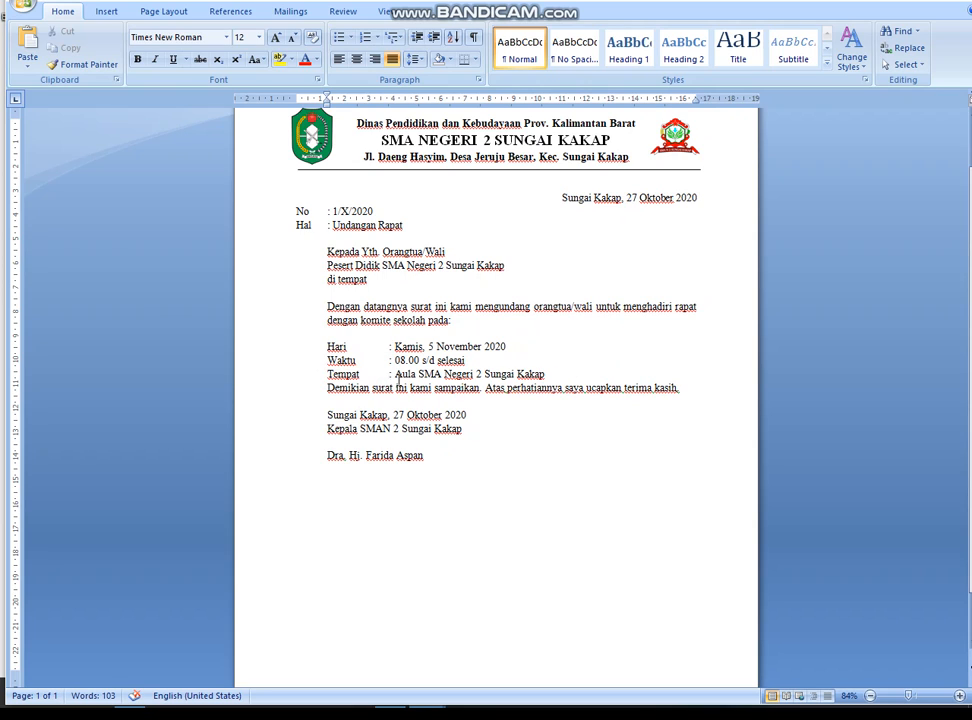
pyautogui.click(327, 388)
pyautogui.press('Return')
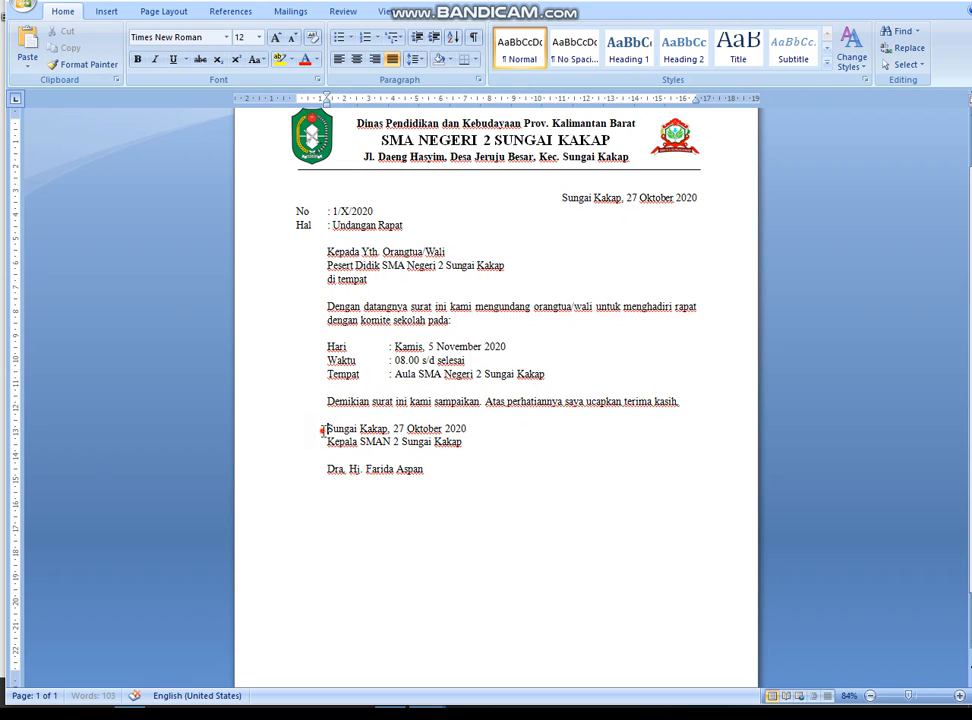
# Step: Right-align the closing date line "Sungai Kakap, 27 Oktober 2020" and add one more empty line above the signatory's name
pyautogui.click(375, 59)
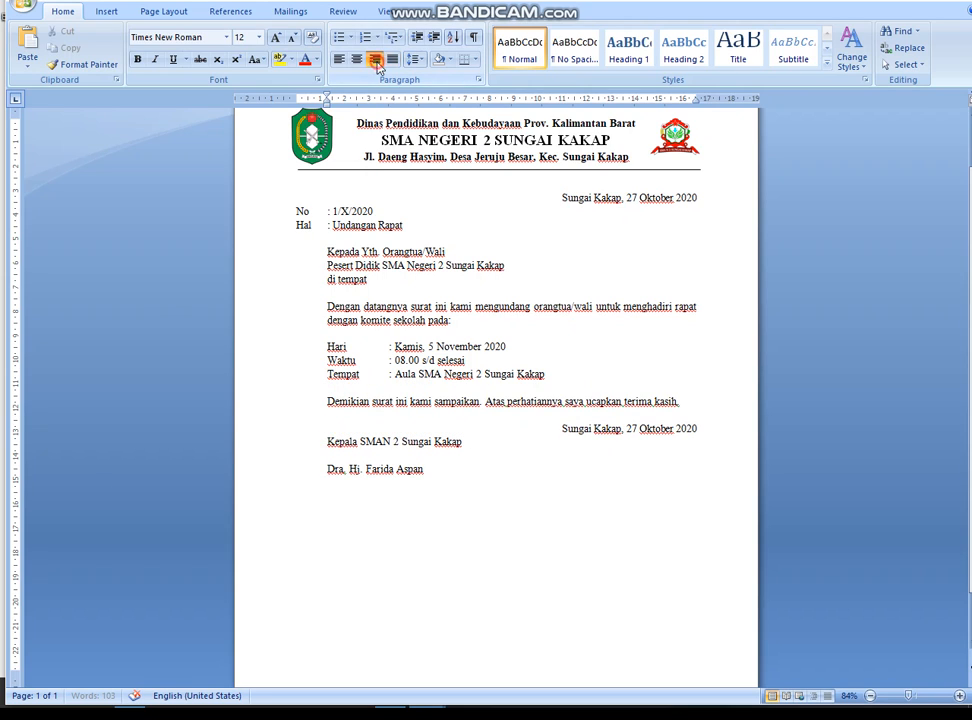
pyautogui.click(326, 445)
pyautogui.click(327, 451)
pyautogui.press('Return')
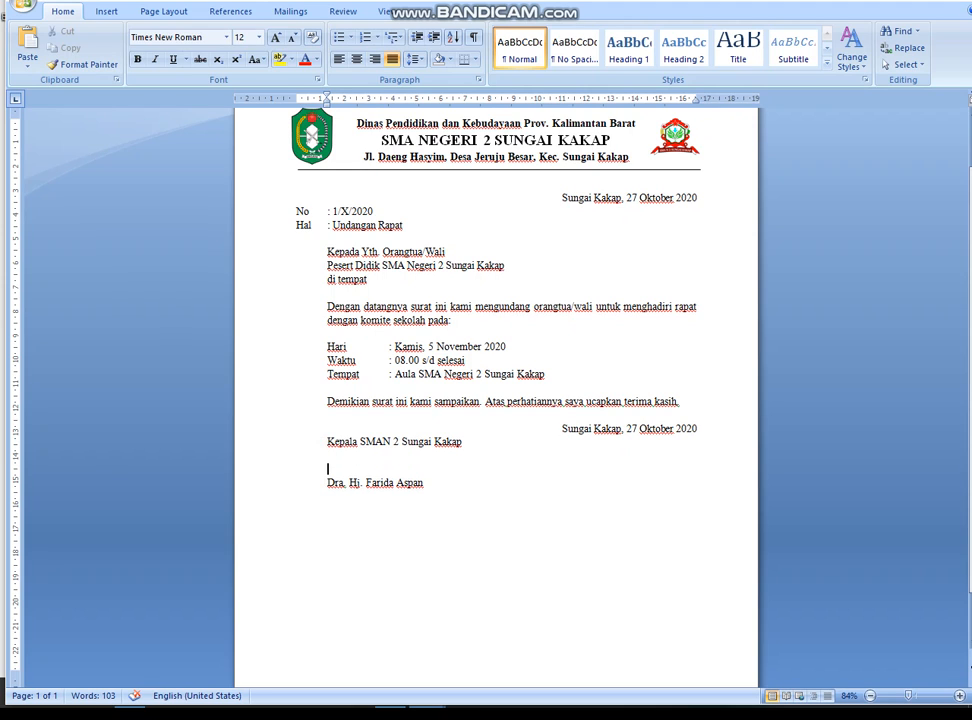
# Step: Underline the signatory's name at the end of the letter
pyautogui.scroll(-1, 320, 445)
pyautogui.moveTo(327, 451); pyautogui.dragTo(425, 453)
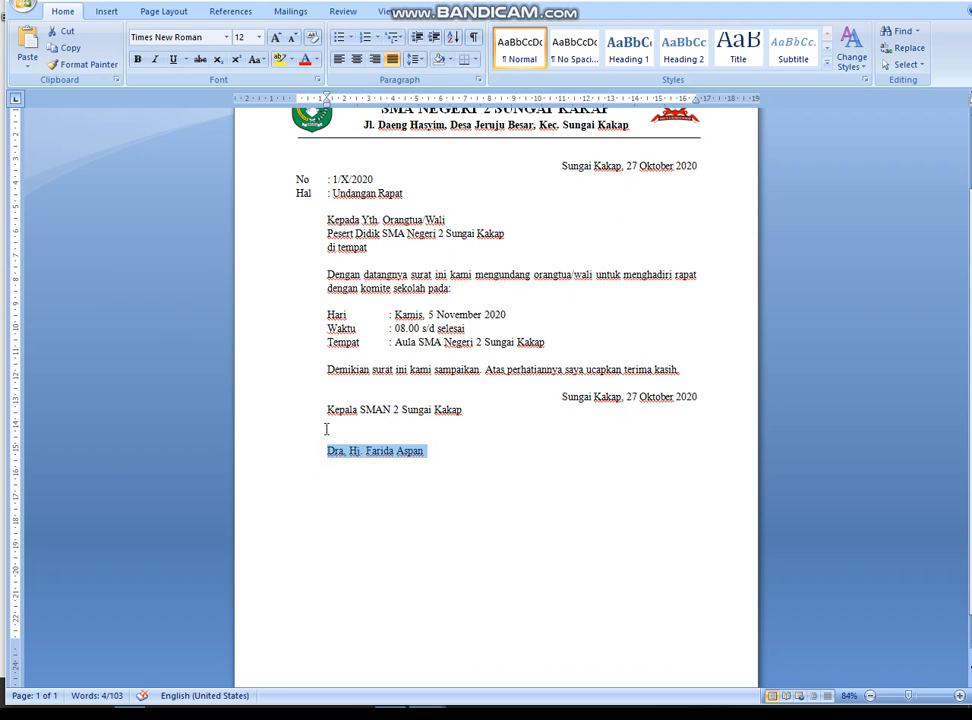
pyautogui.click(174, 60)
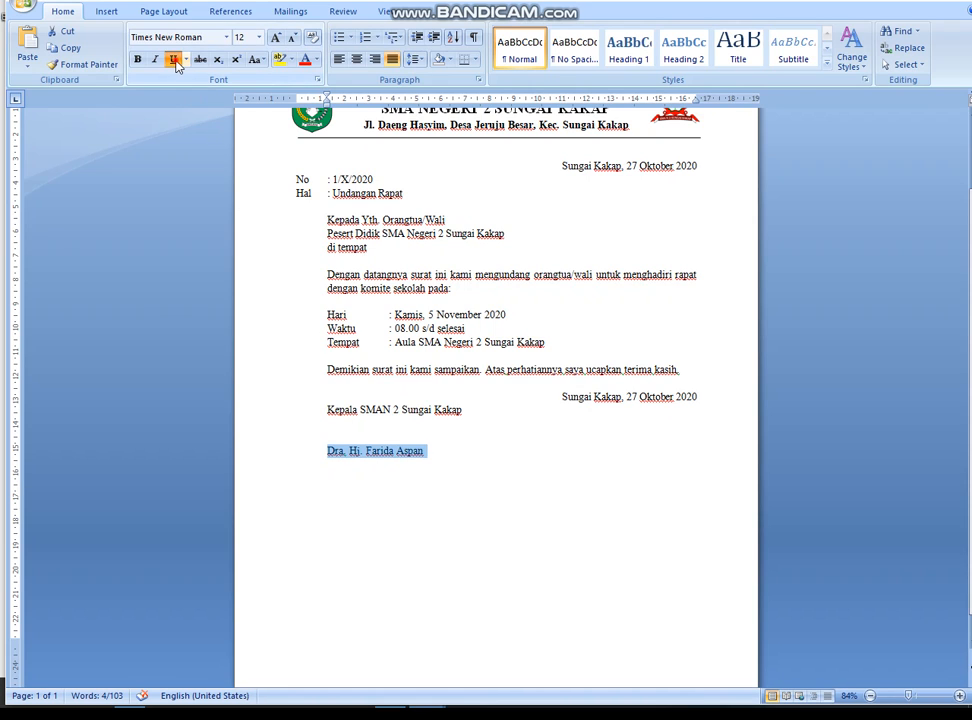
pyautogui.click(343, 419)
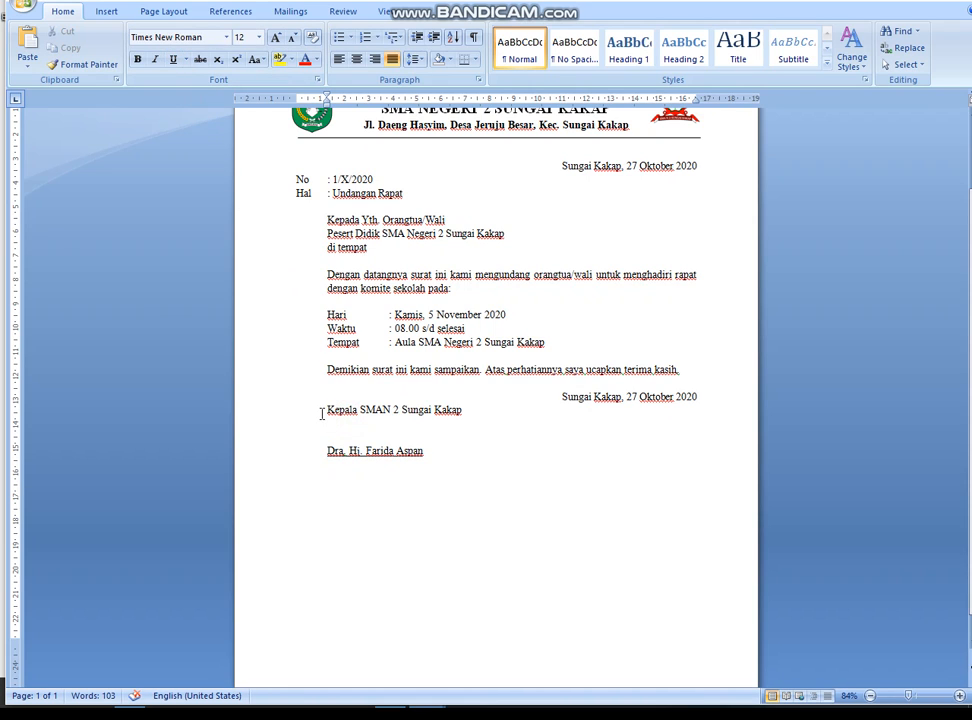
# Step: Center the lines from "Kepala SMAN 2 Sungai Kakap" through the signatory's name and increase their indent by seven levels, under the closing date
pyautogui.moveTo(322, 414); pyautogui.dragTo(334, 450)
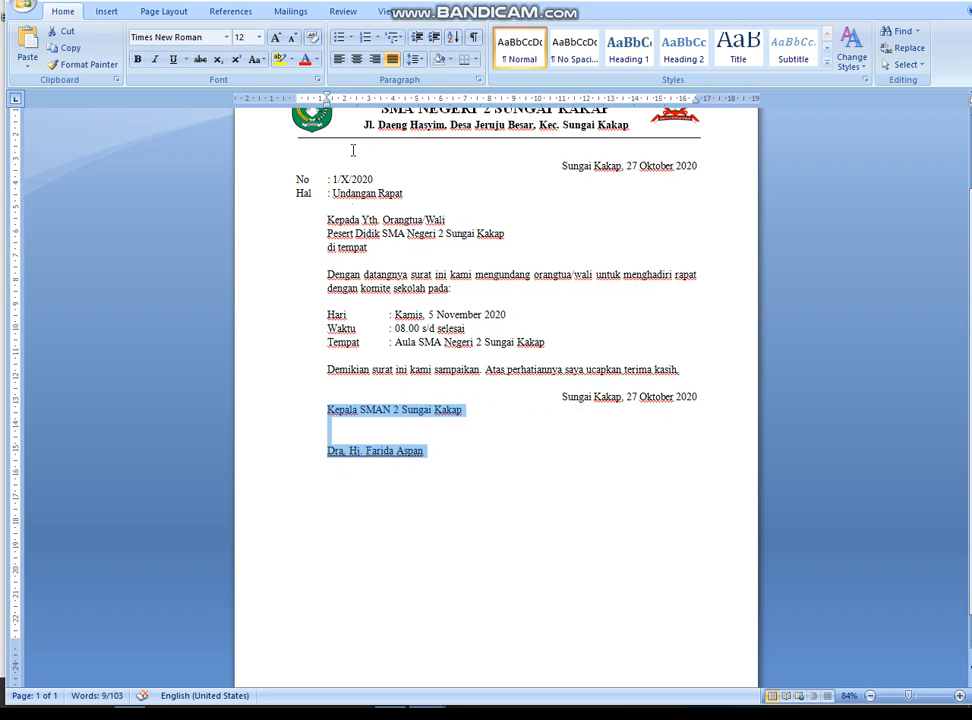
pyautogui.click(358, 61)
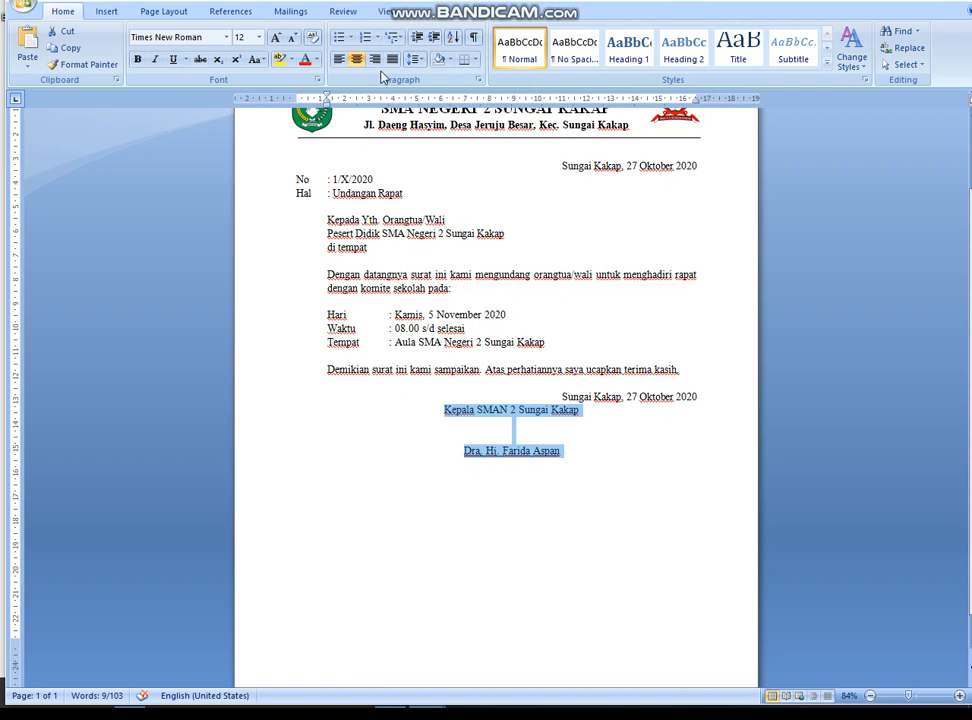
pyautogui.click(433, 45)
pyautogui.click(433, 45)
pyautogui.click(433, 45)
pyautogui.click(433, 45)
pyautogui.click(433, 45)
pyautogui.click(433, 45)
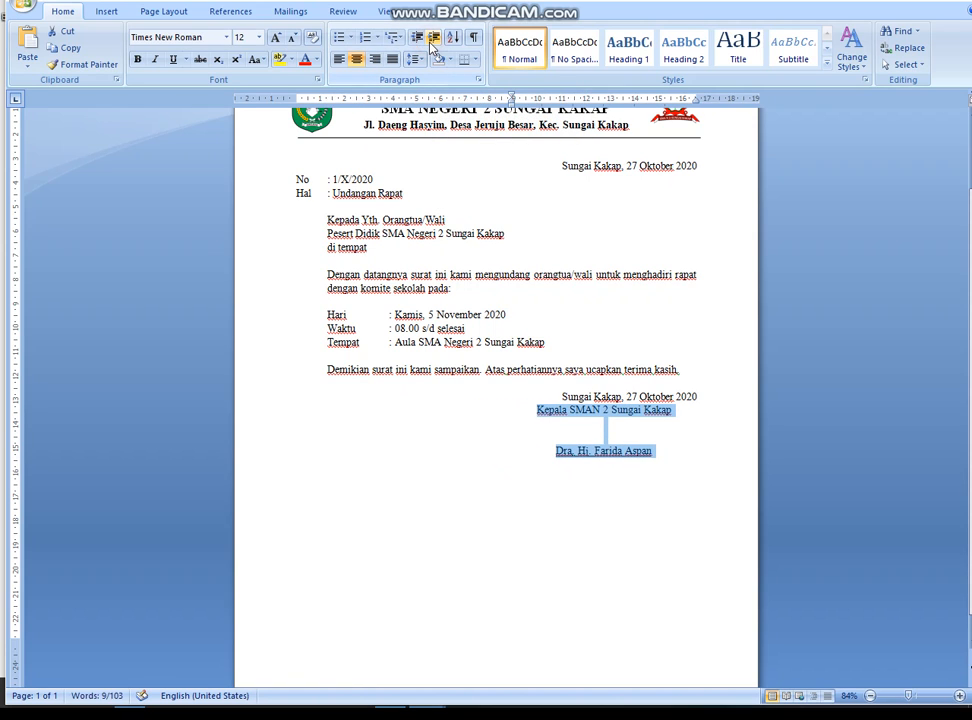
pyautogui.click(433, 45)
pyautogui.click(457, 394)
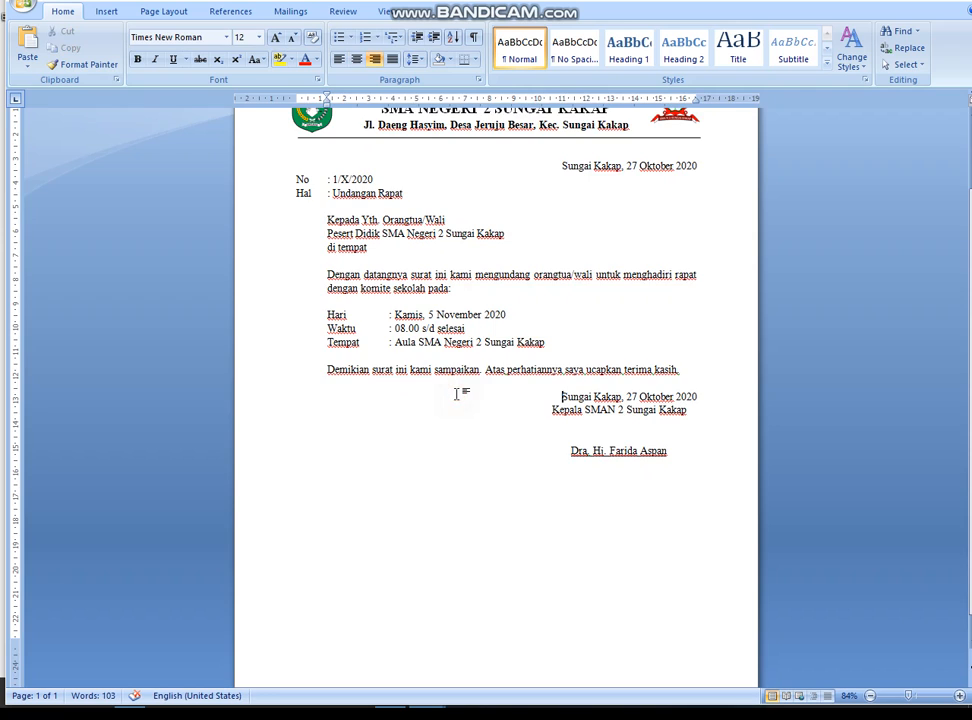
# Step: Save the letter as a Word document in the Documents folder, named with "X IIS", the student's name and "Tugas 2"
pyautogui.scroll(2, 457, 394)
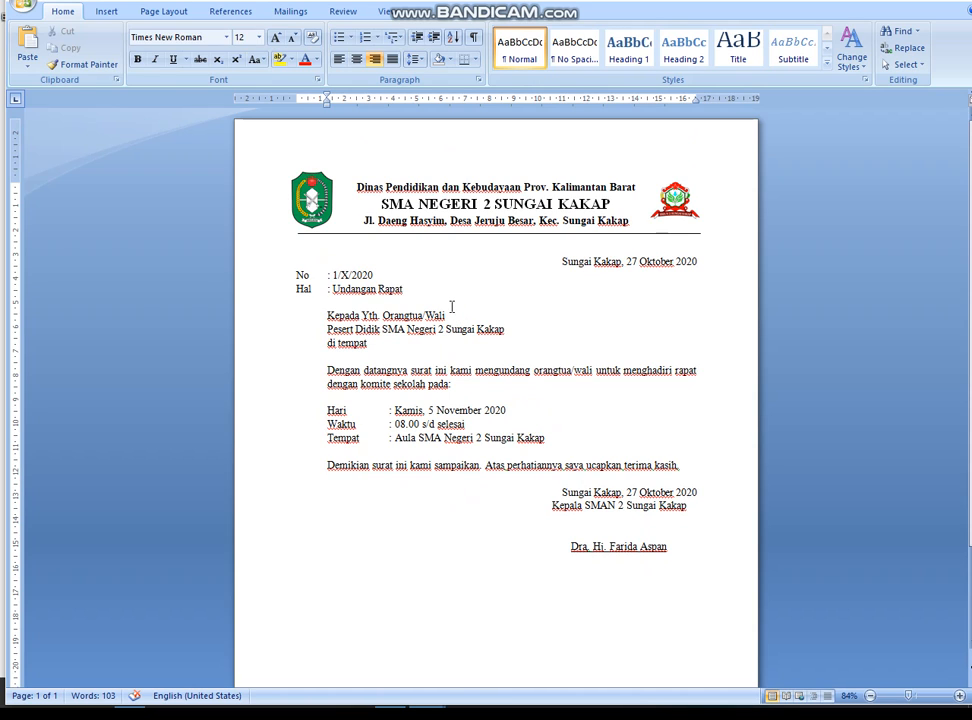
pyautogui.click(23, 11)
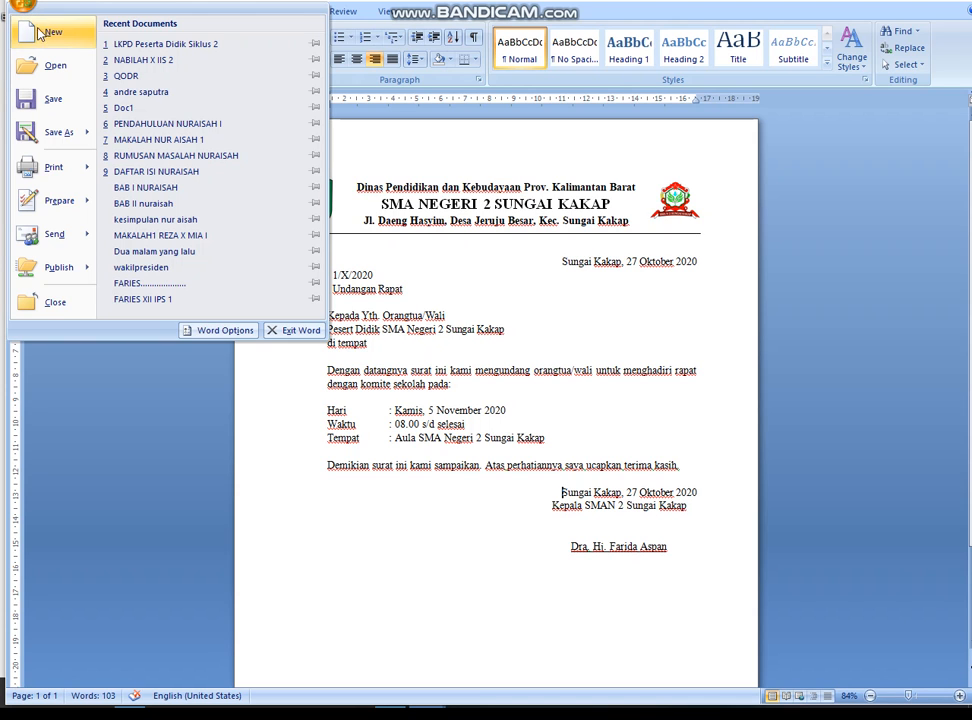
pyautogui.click(52, 99)
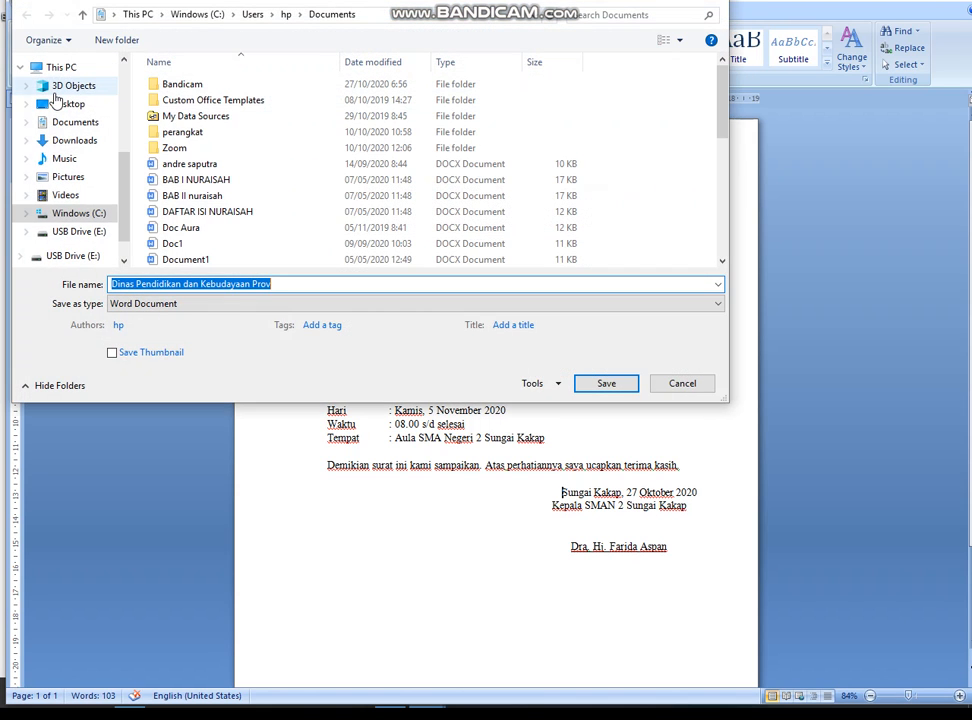
pyautogui.click(281, 284)
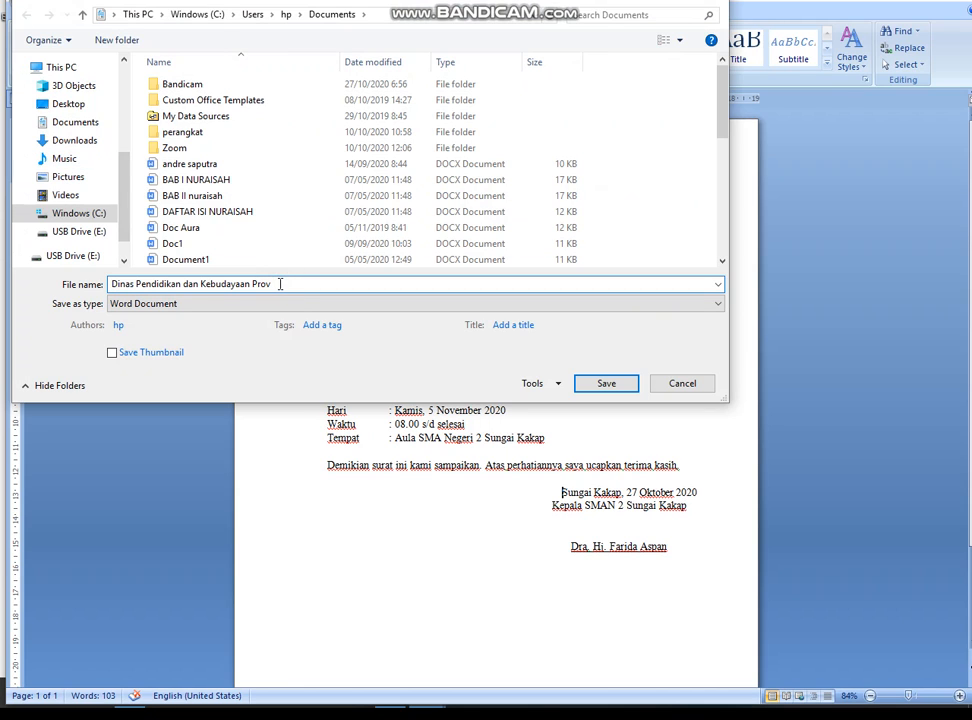
pyautogui.hotkey('ctrl', 'shift', 'Left')
pyautogui.hotkey('ctrl', 'shift', 'Left')
pyautogui.hotkey('ctrl', 'shift', 'Left')
pyautogui.hotkey('ctrl', 'shift', 'Left')
pyautogui.hotkey('ctrl', 'shift', 'Left')
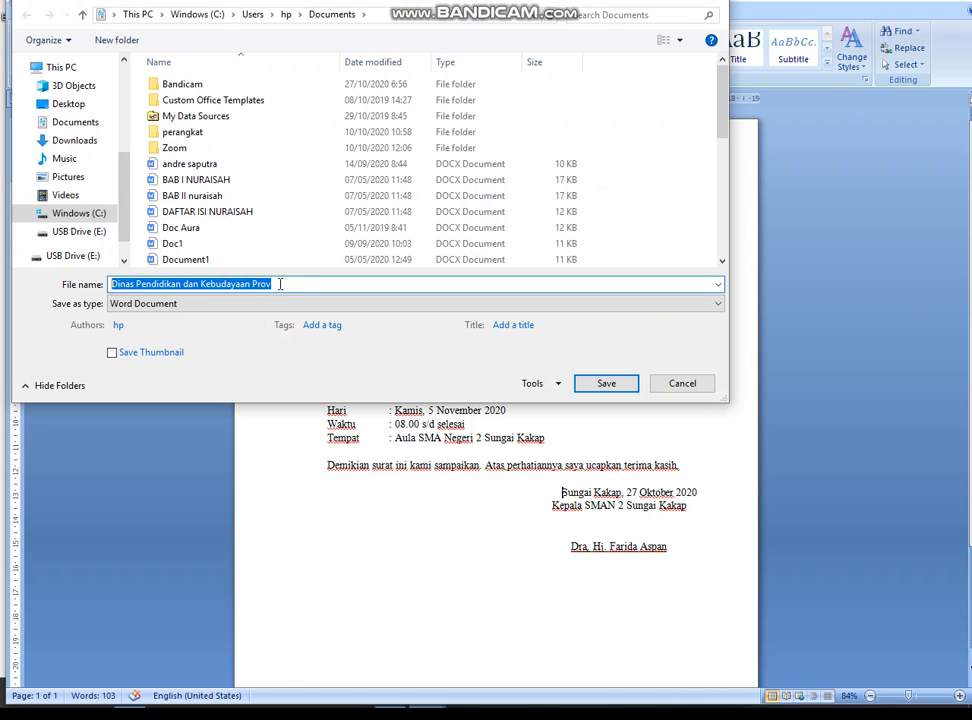
pyautogui.write('X')
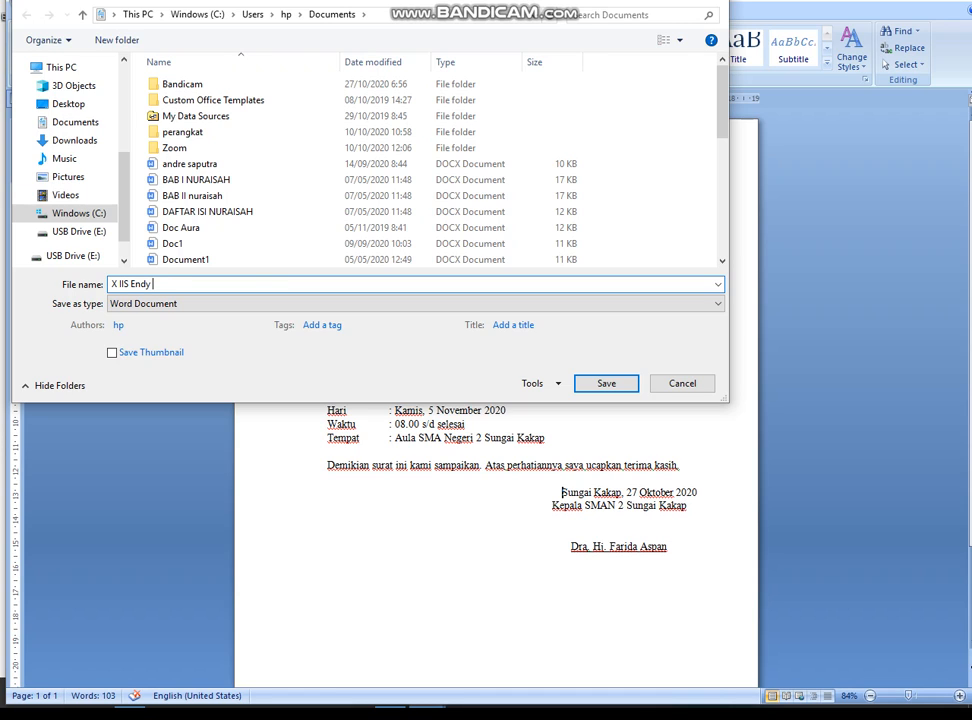
pyautogui.write('IIS Endy Tugas 2')
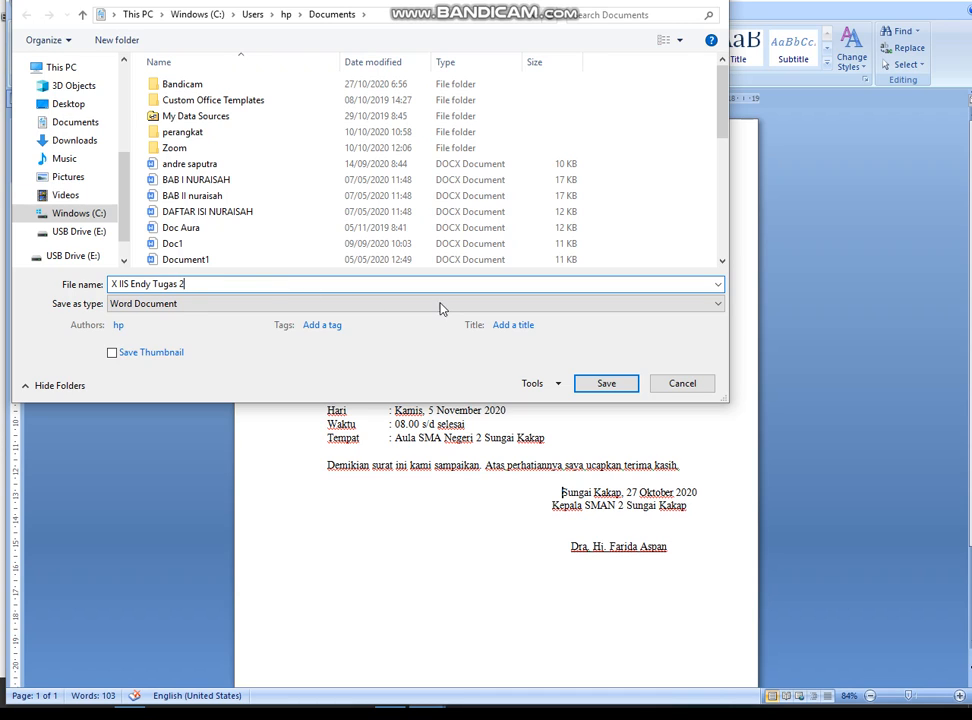
pyautogui.click(606, 384)
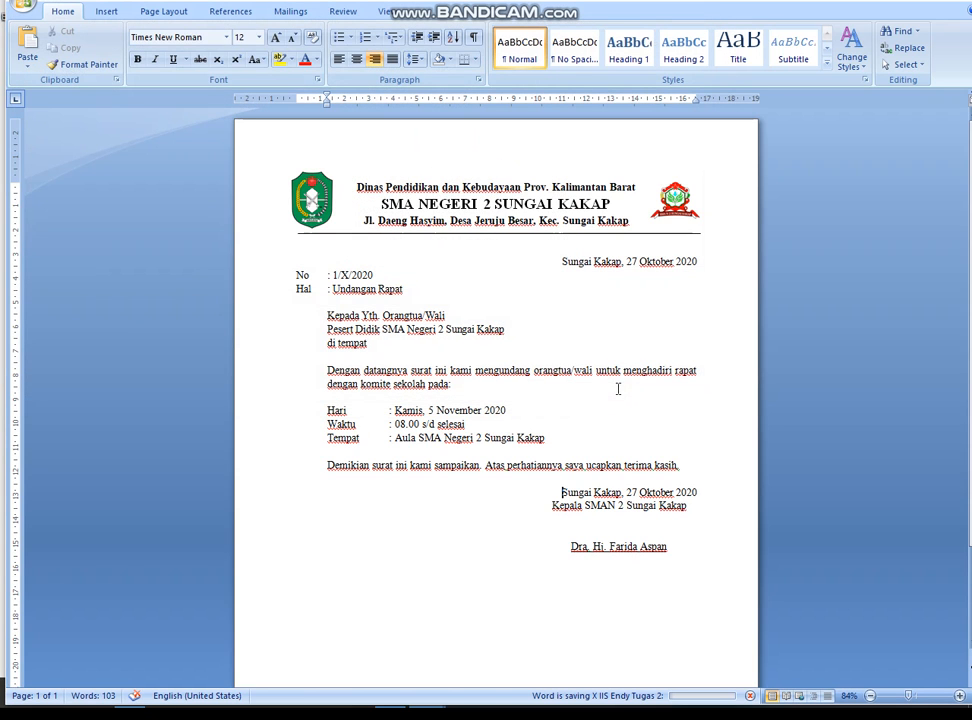